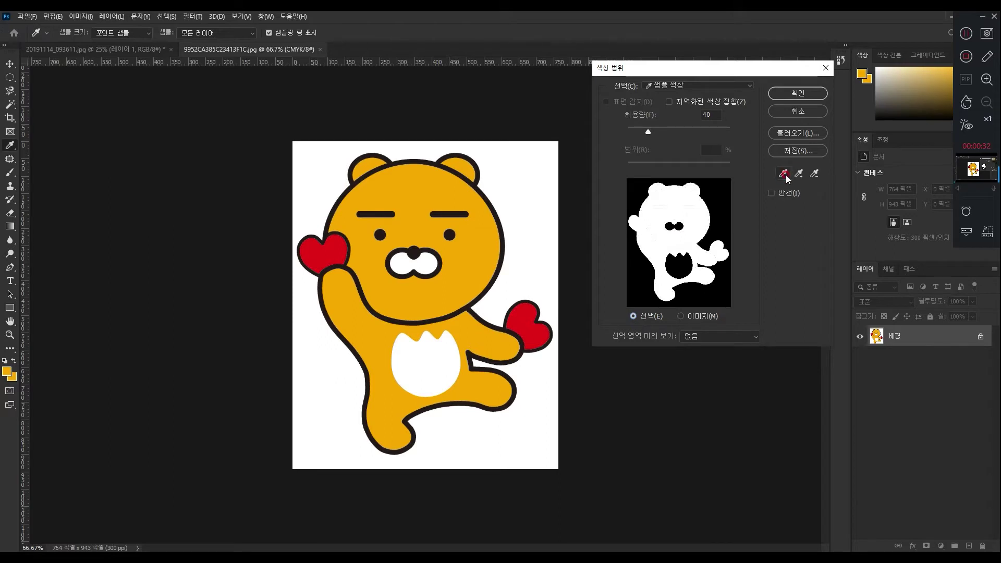
Isolate the bear's orange areas on a new layer using Color Range sampled from the face, and hide the background layer.
click(750, 187)
click(474, 262)
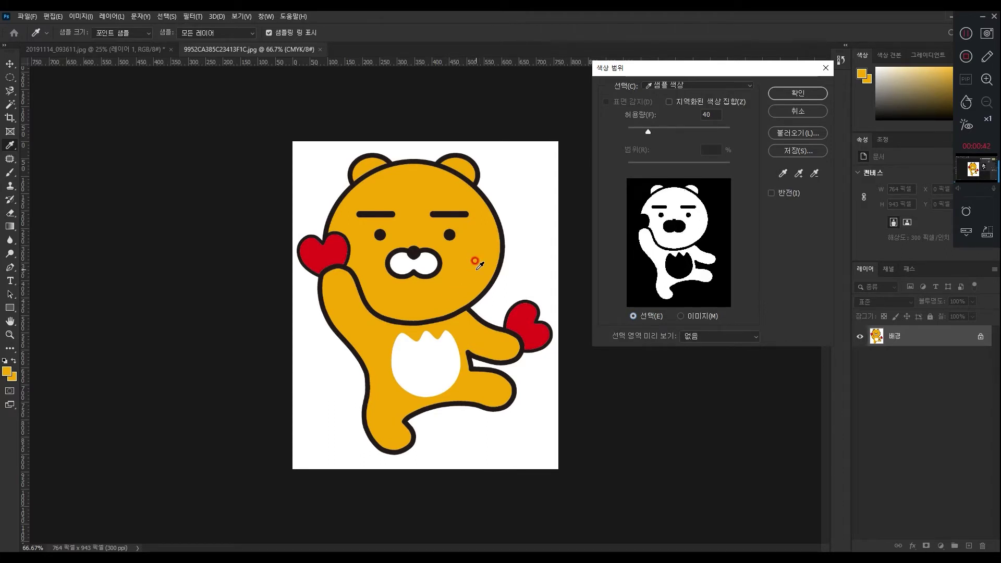
click(794, 94)
key(b)
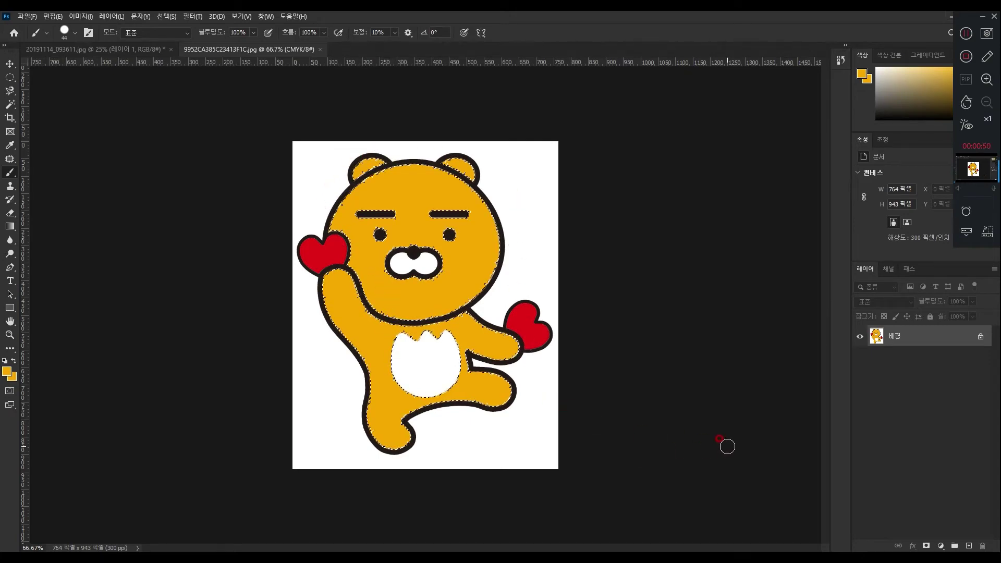
key(ctrl+j)
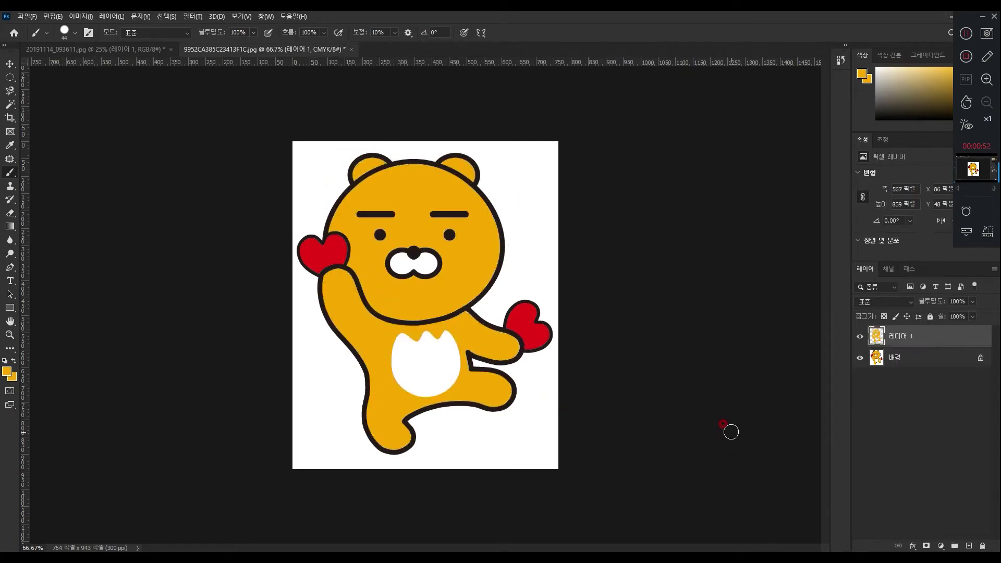
click(860, 358)
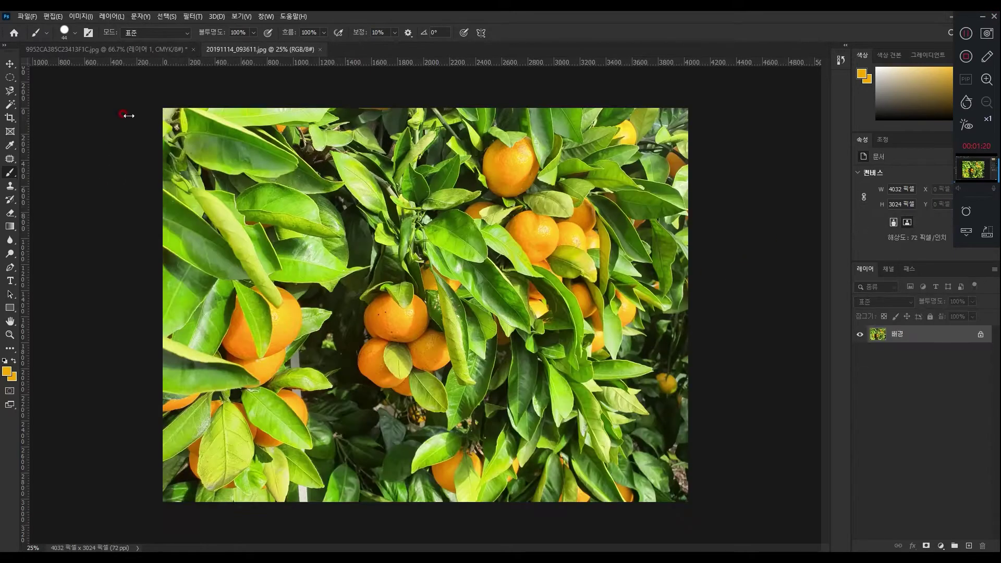
In the tangerine photo, make a Color Range selection sampled from the bright orange of the central tangerine.
click(138, 48)
click(233, 48)
click(167, 16)
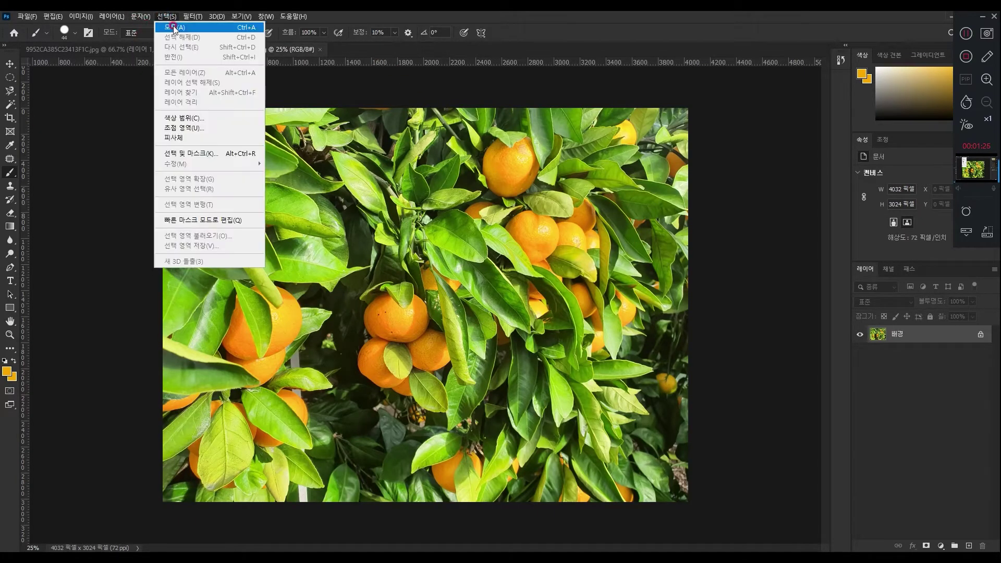
click(175, 119)
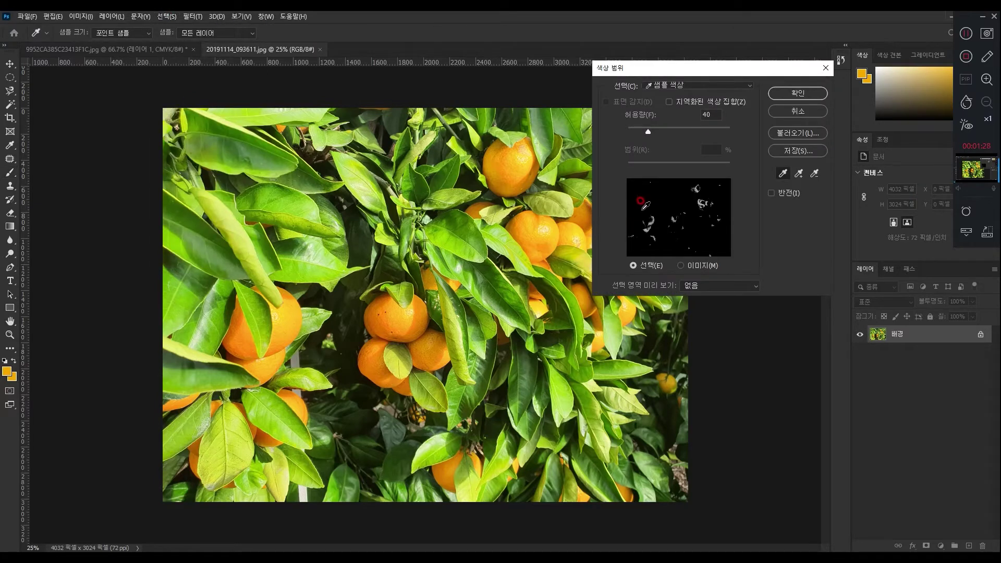
click(400, 310)
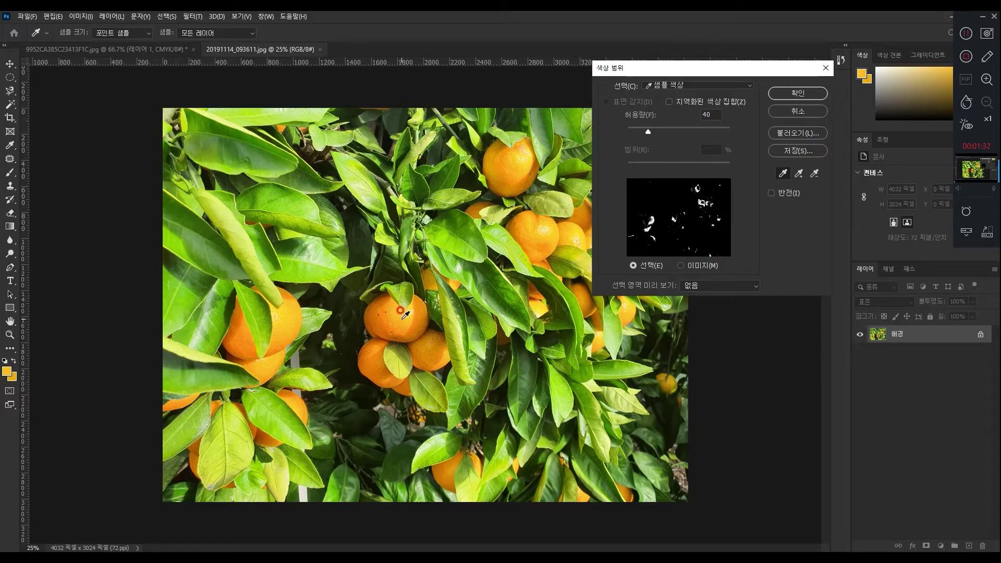
click(800, 93)
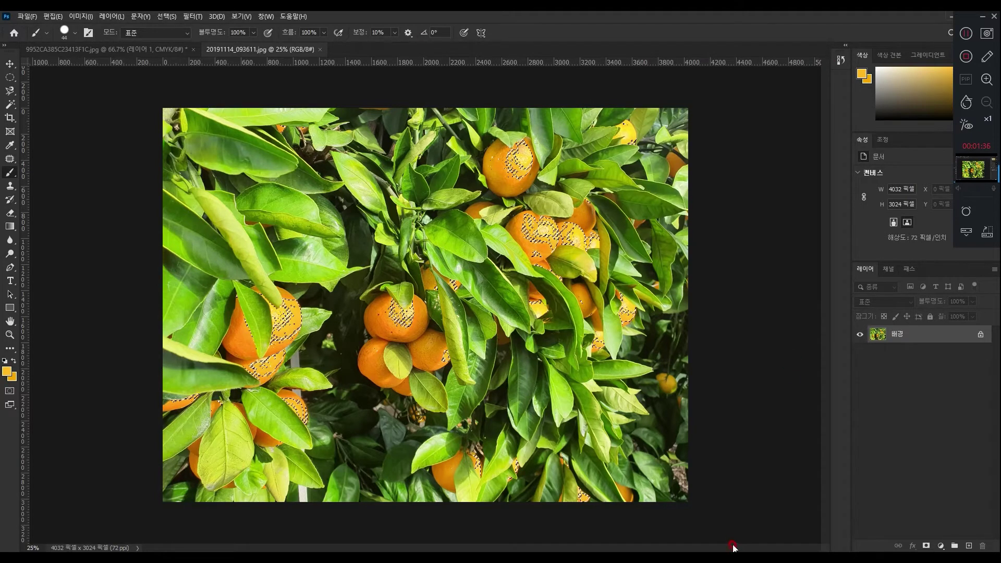
Copy the selected tangerine areas to a new layer and check them with the background temporarily hidden.
key(ctrl+j)
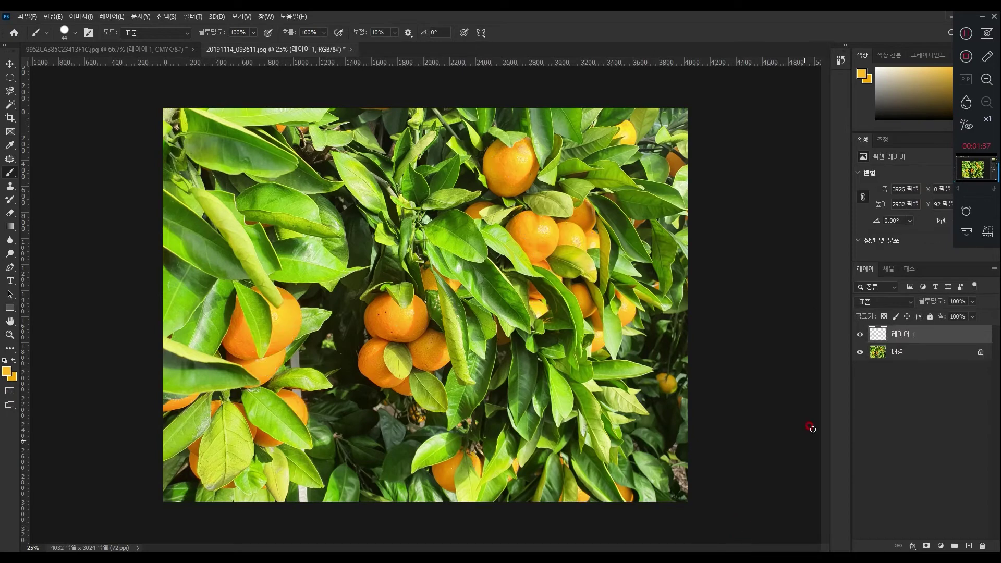
click(860, 353)
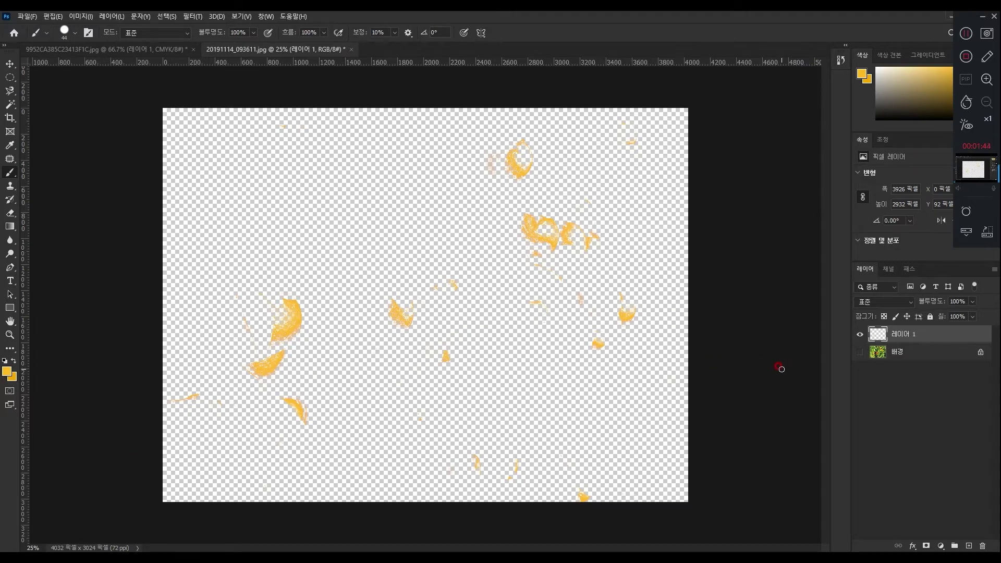
click(860, 352)
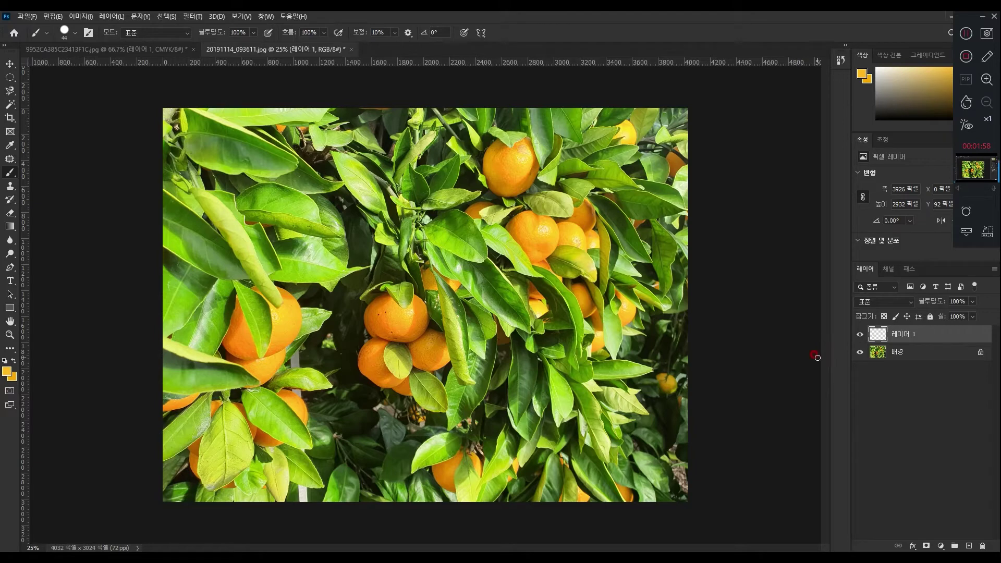
Compare the orange areas of the bear illustration and the tangerine photo up close for color uniformity.
click(177, 50)
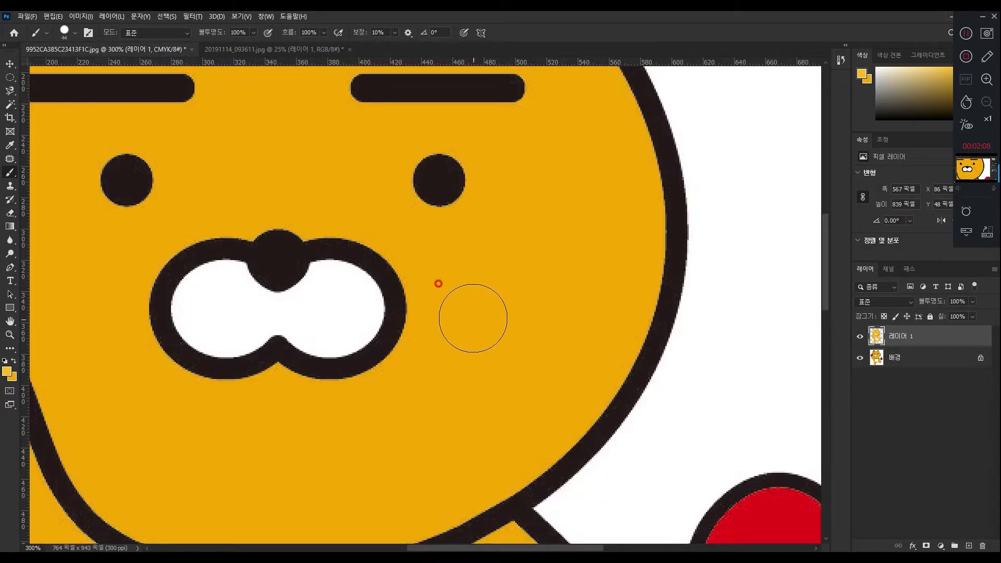
click(308, 48)
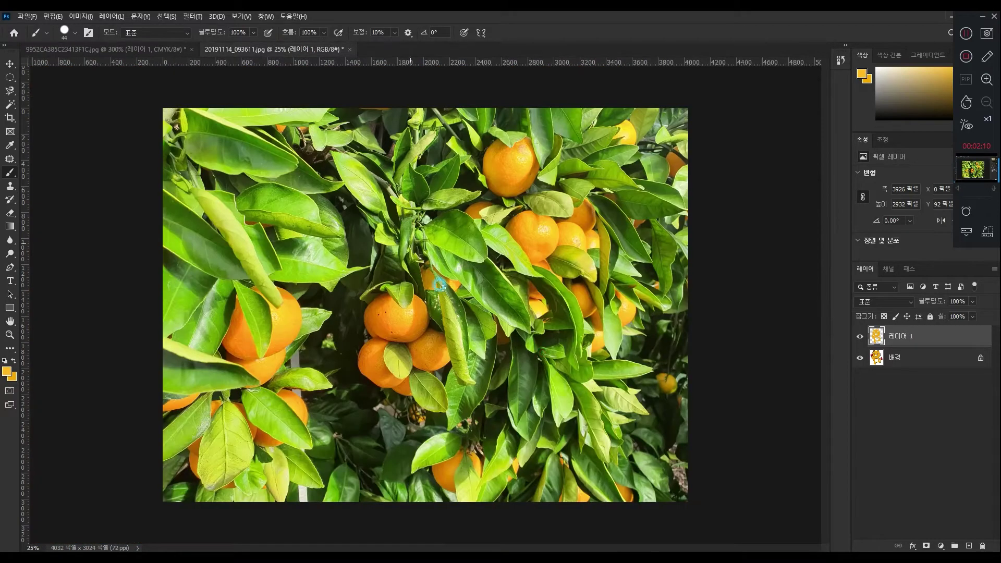
scroll(547, 352, up, 6)
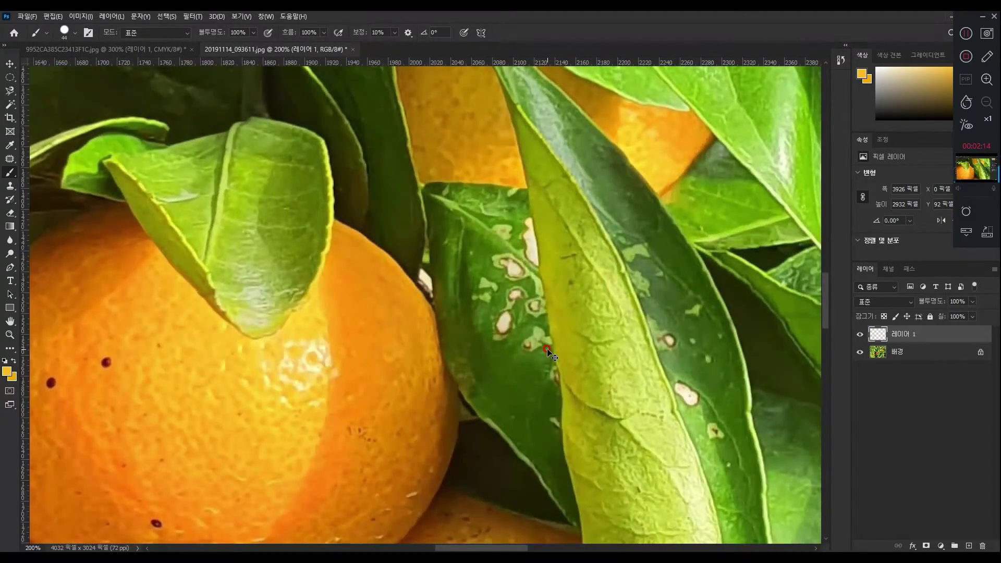
scroll(547, 352, down, 5)
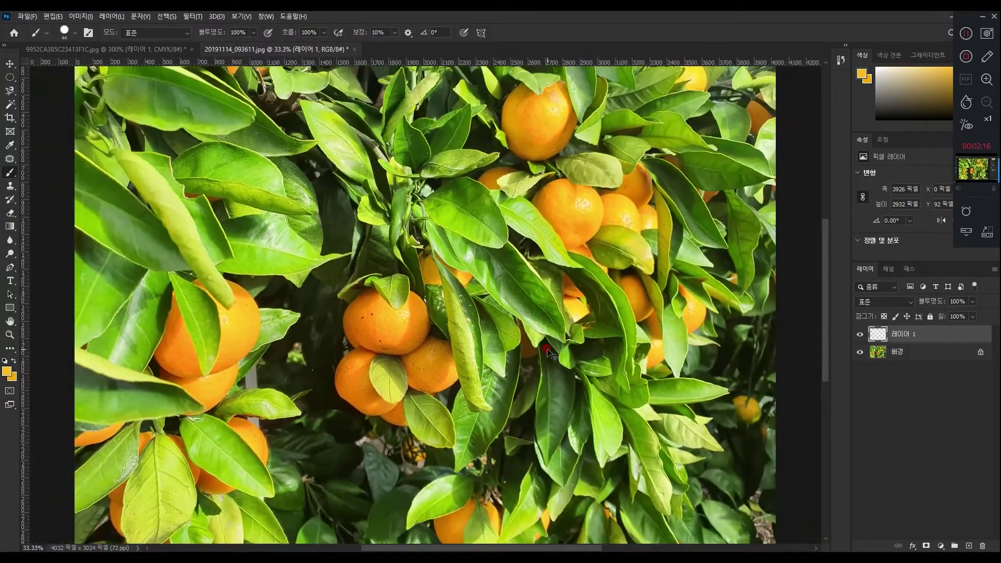
scroll(547, 352, down, 1)
click(131, 47)
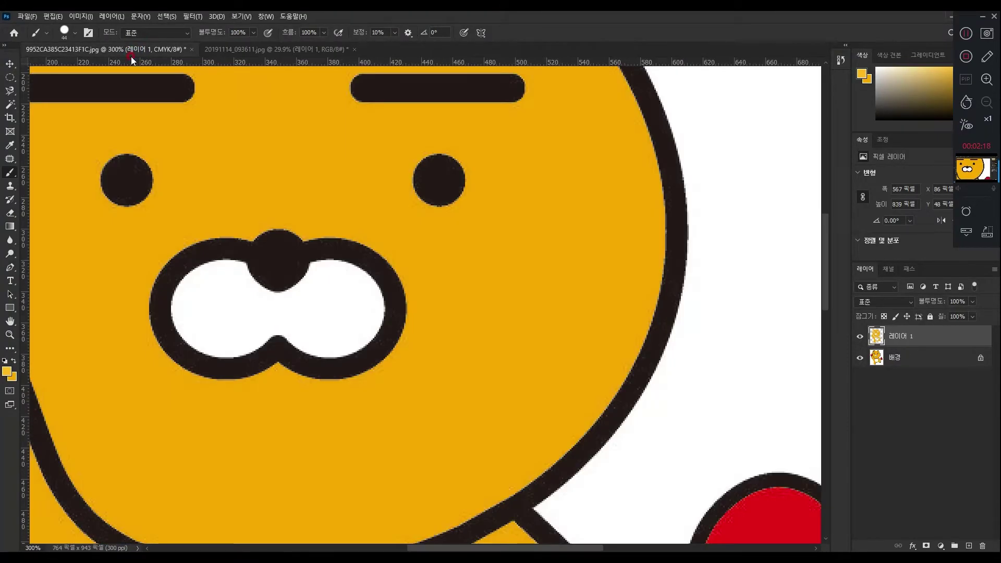
key(ctrl+0)
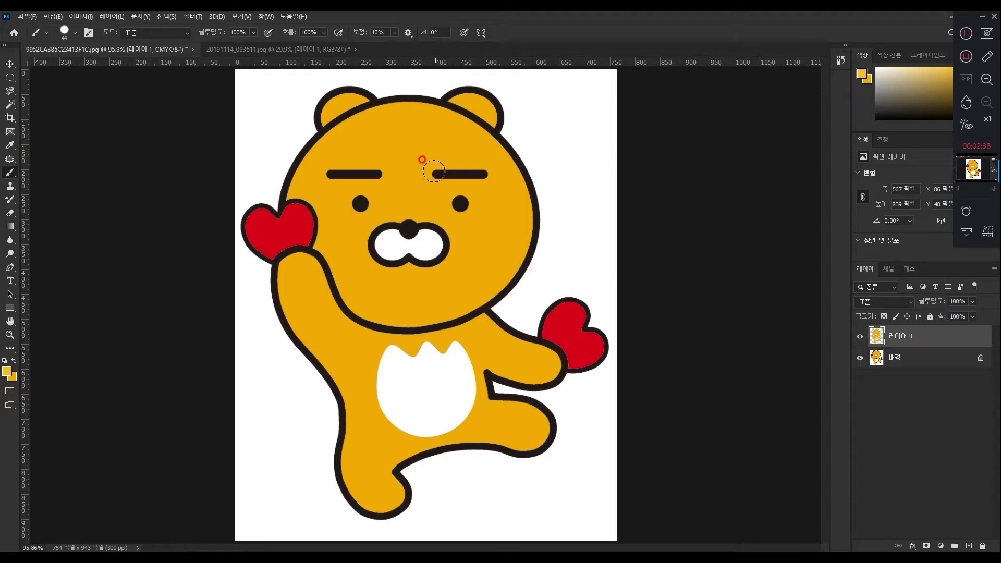
click(326, 48)
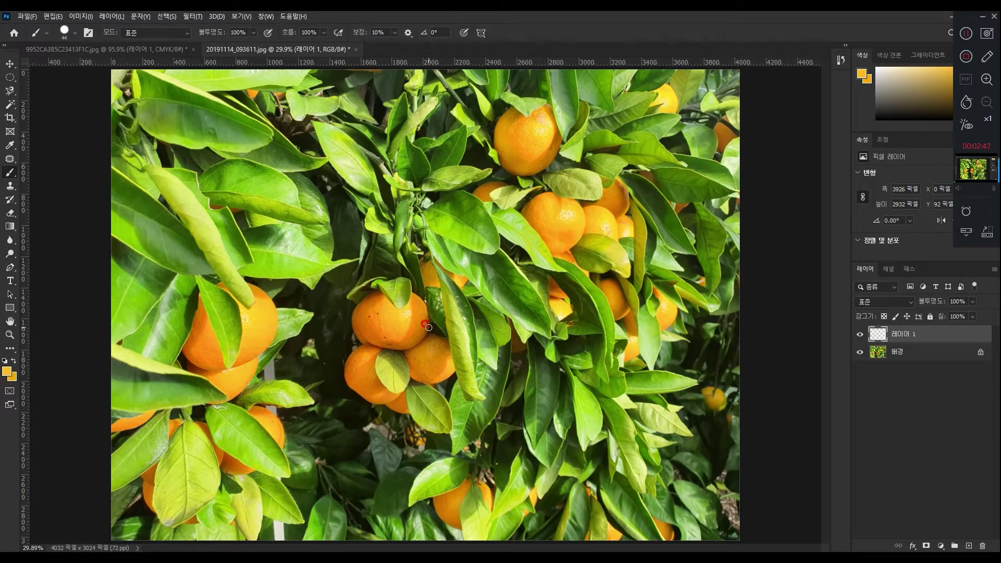
Check the extracted tangerine areas once more without the background, restore it, and delete the extracted layer.
click(859, 353)
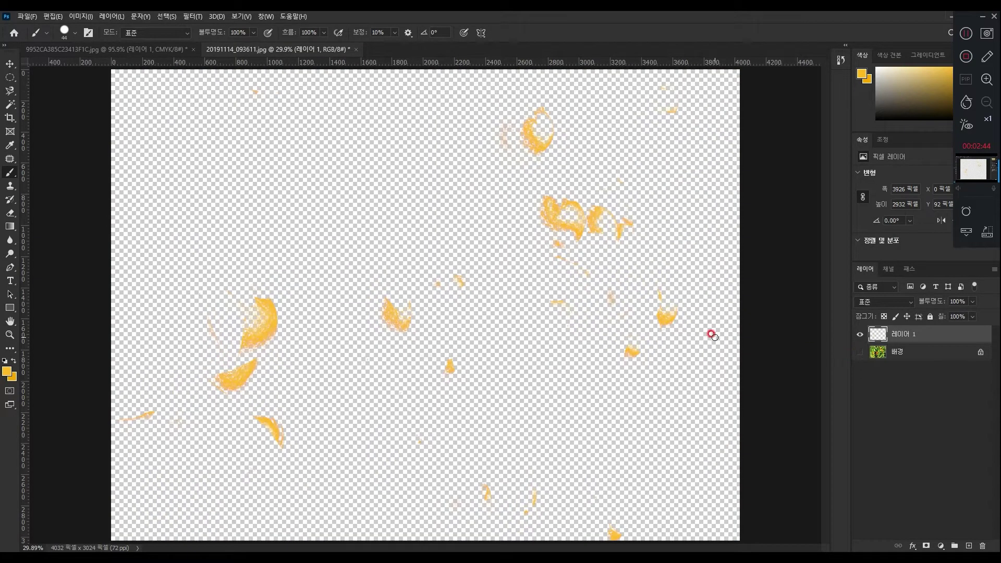
click(860, 354)
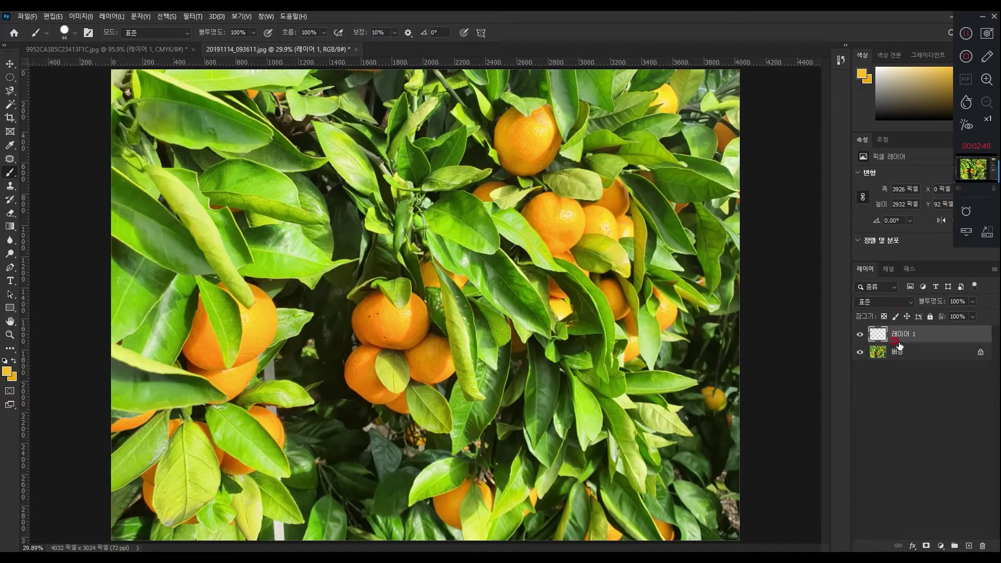
key(Delete)
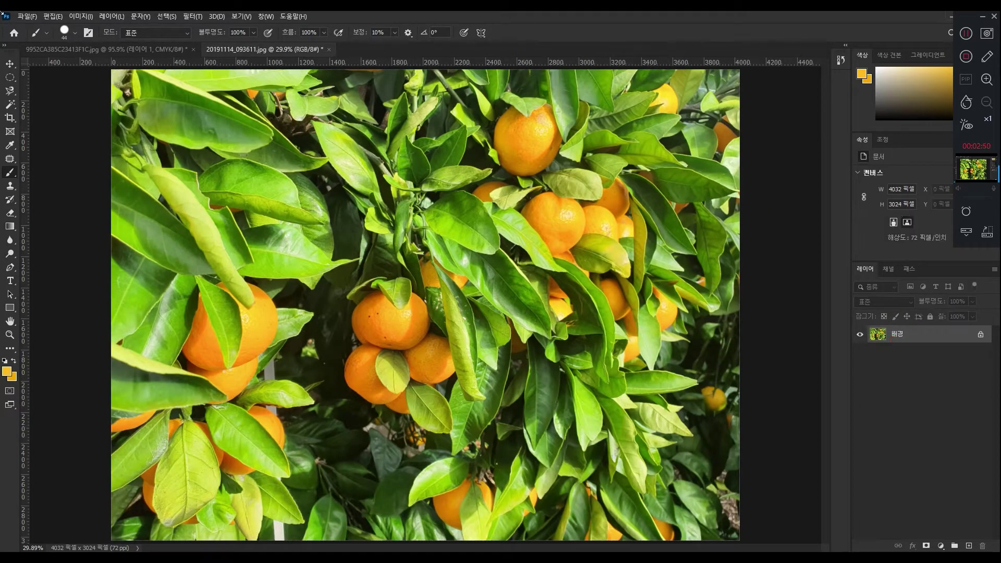
Select the tangerines with Color Range, sampling the central fruit's bright orange and setting Fuzziness to 104.
click(167, 18)
click(201, 116)
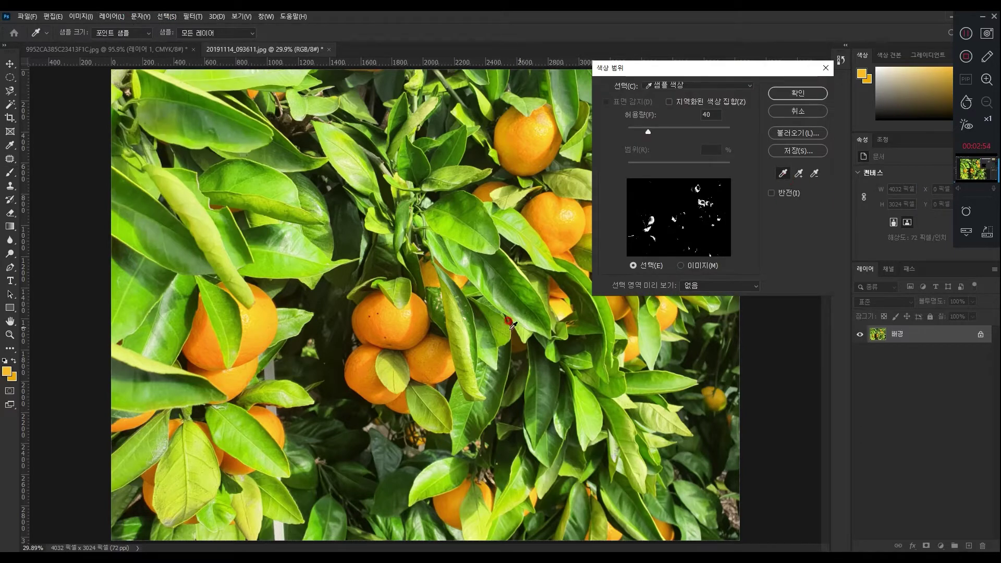
click(399, 310)
click(393, 325)
click(413, 320)
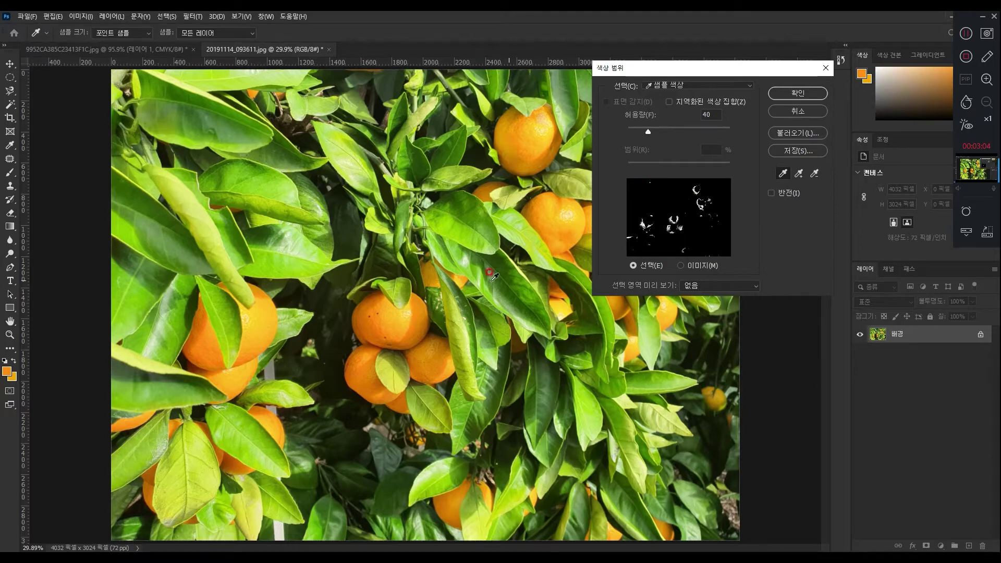
click(392, 318)
click(379, 314)
click(379, 306)
click(391, 319)
click(397, 312)
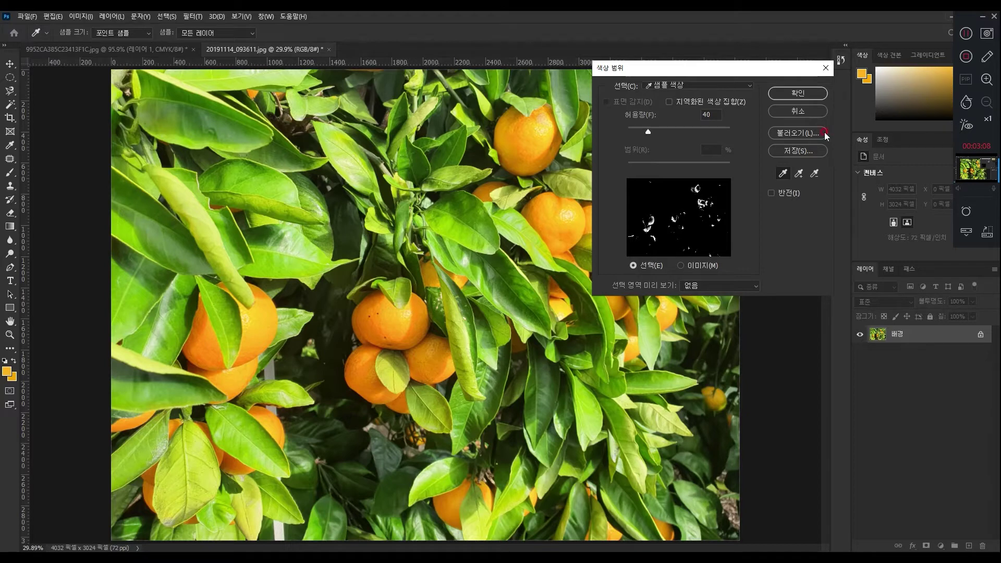
drag(648, 134, 681, 132)
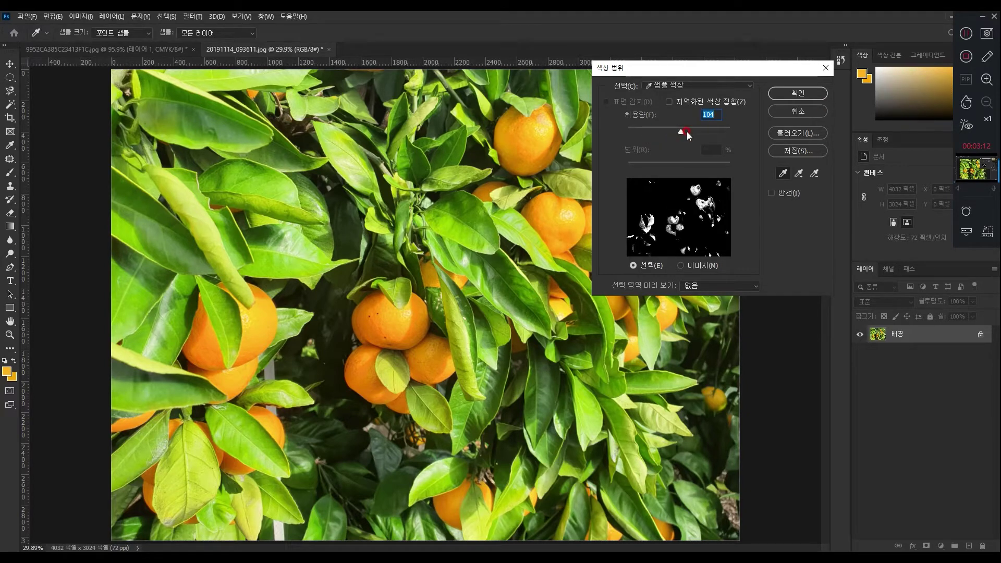
click(801, 93)
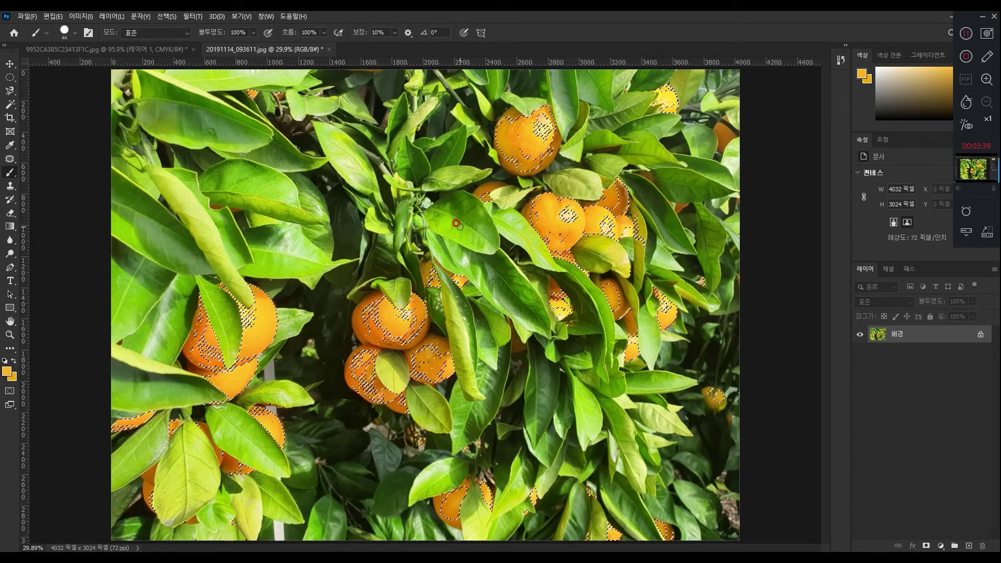
Examine up close how the selection covers the central tangerine's highlights, shadows and edges.
key(ctrl+plus)
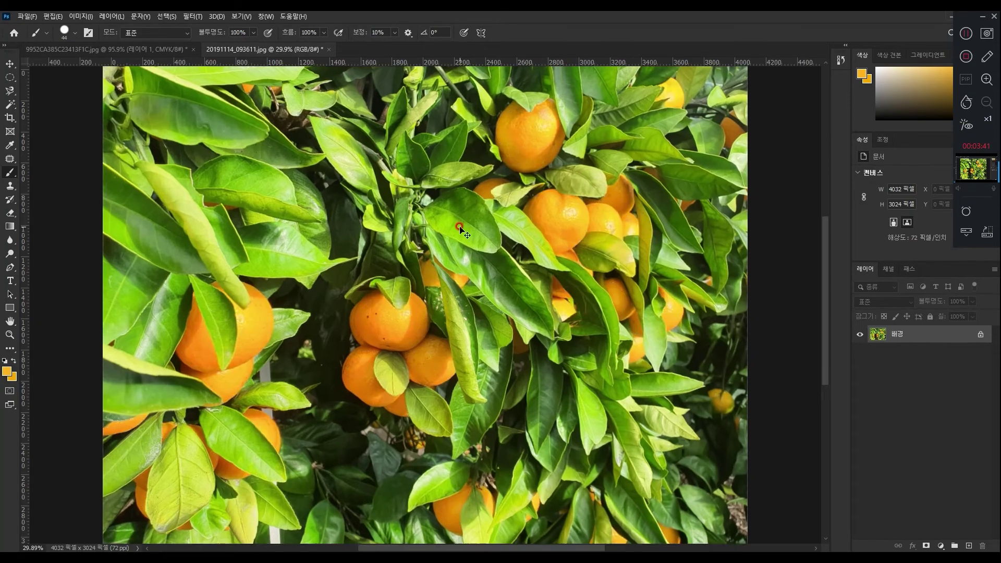
key(ctrl+plus)
key(ctrl+plus)
drag(327, 347, 435, 319)
key(ctrl+plus)
key(ctrl+plus)
click(422, 275)
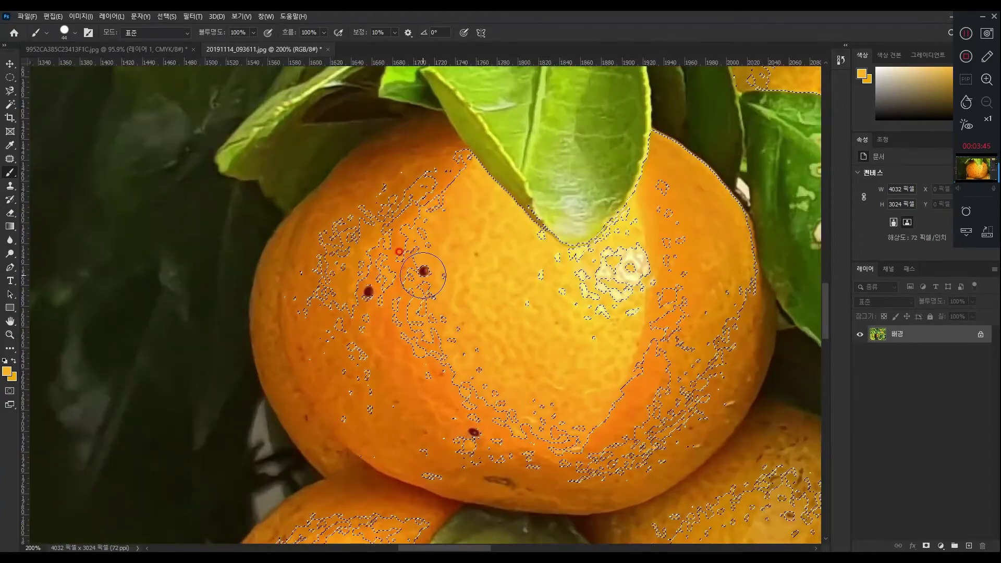
click(425, 460)
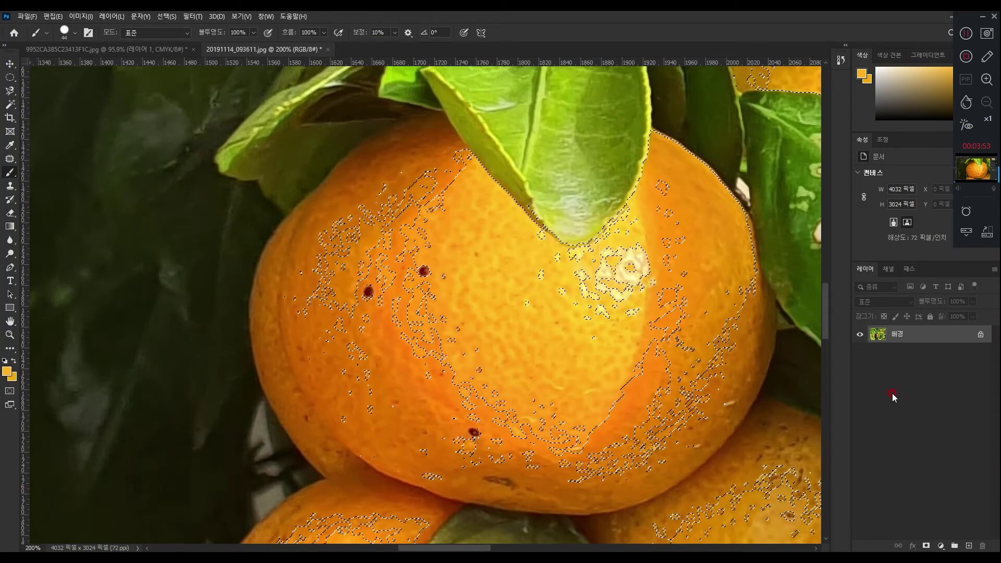
Copy the selected tangerine areas to a new layer and hide the background to show the whole extraction.
key(ctrl+j)
click(855, 353)
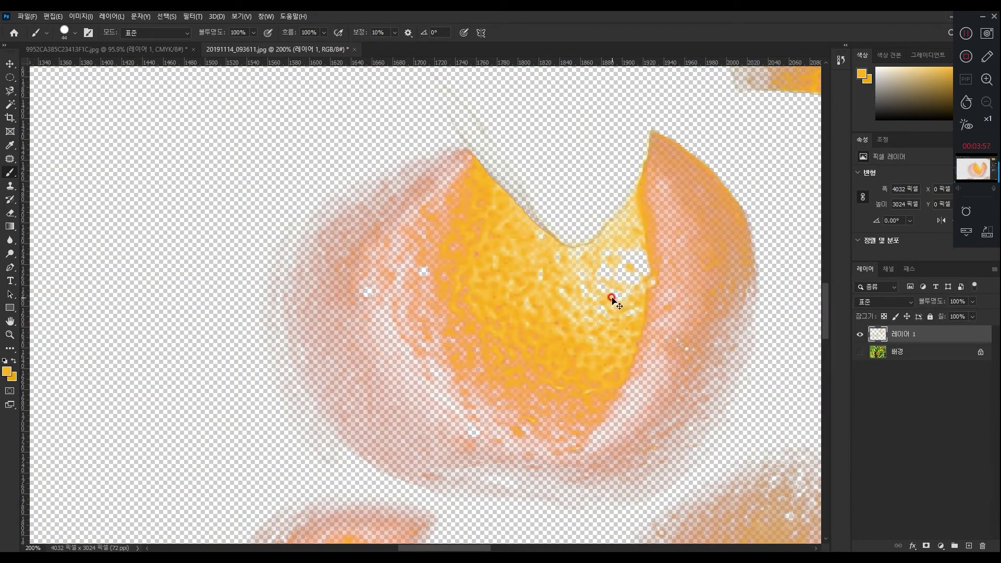
key(ctrl+0)
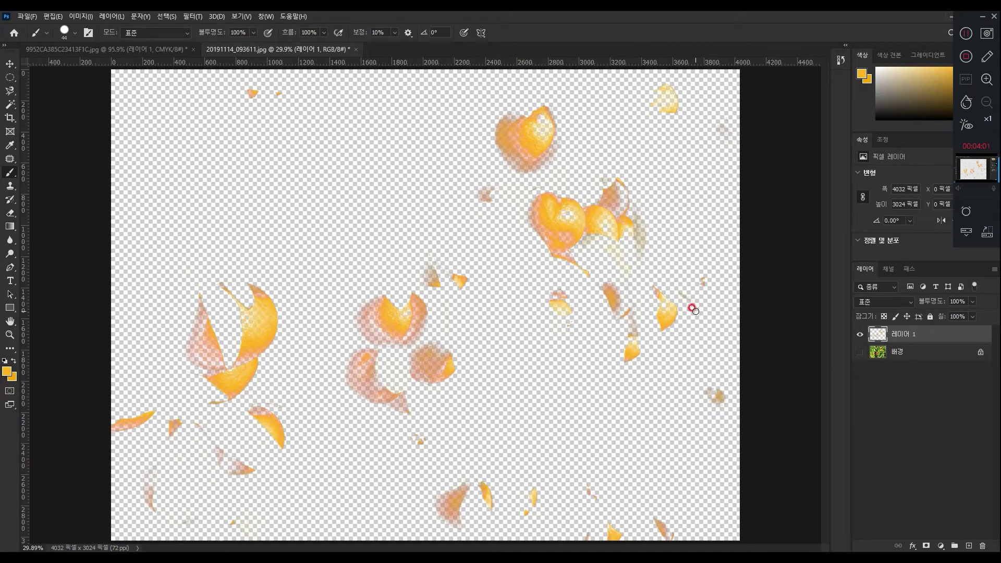
Switch to the bear illustration and sample the bear's orange with Color Range on the background layer.
click(134, 51)
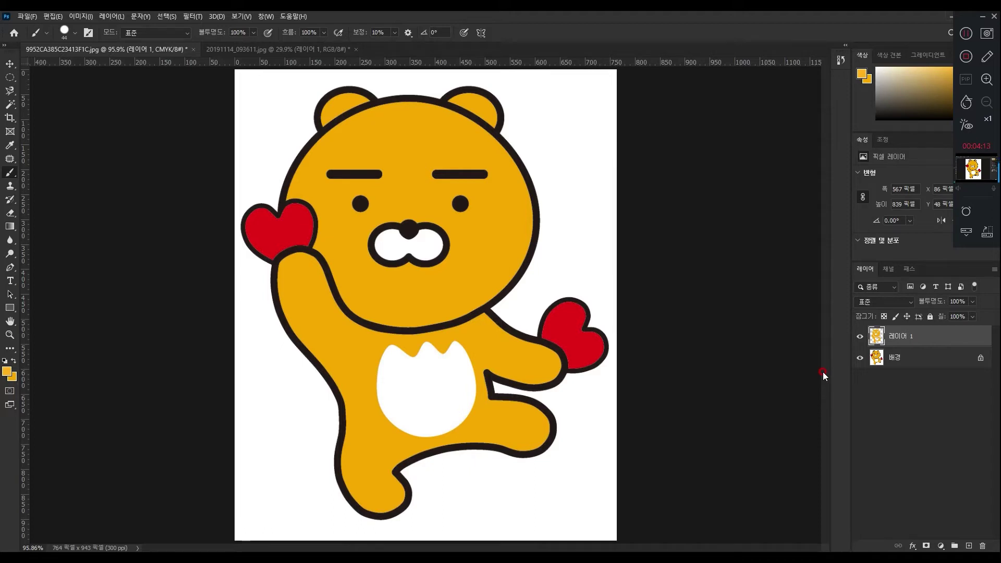
click(158, 16)
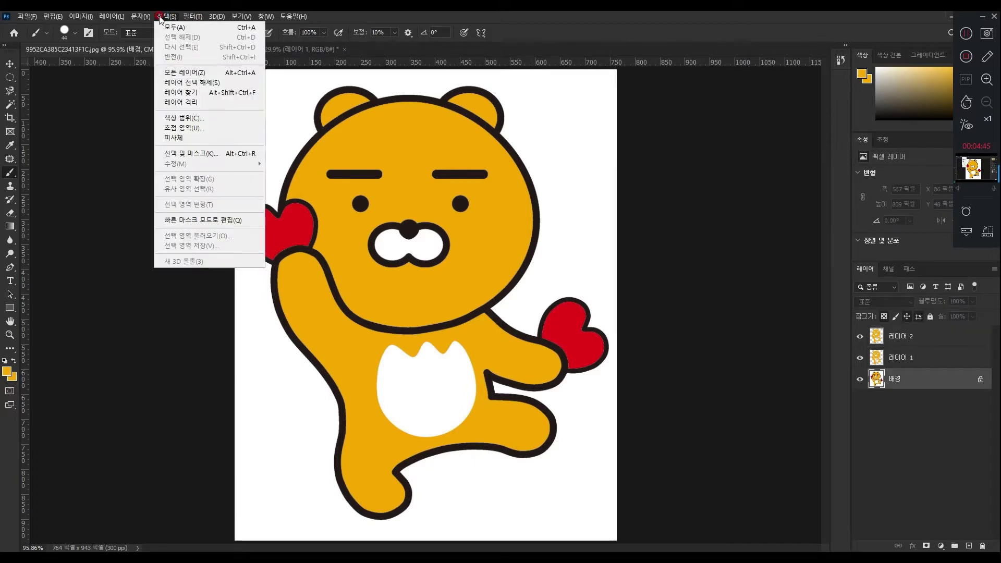
click(185, 119)
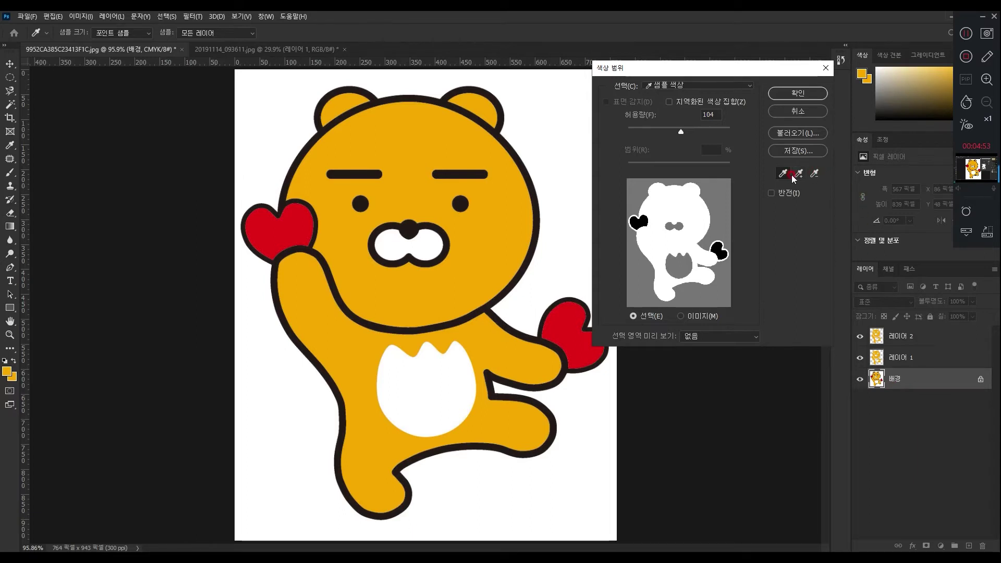
click(514, 227)
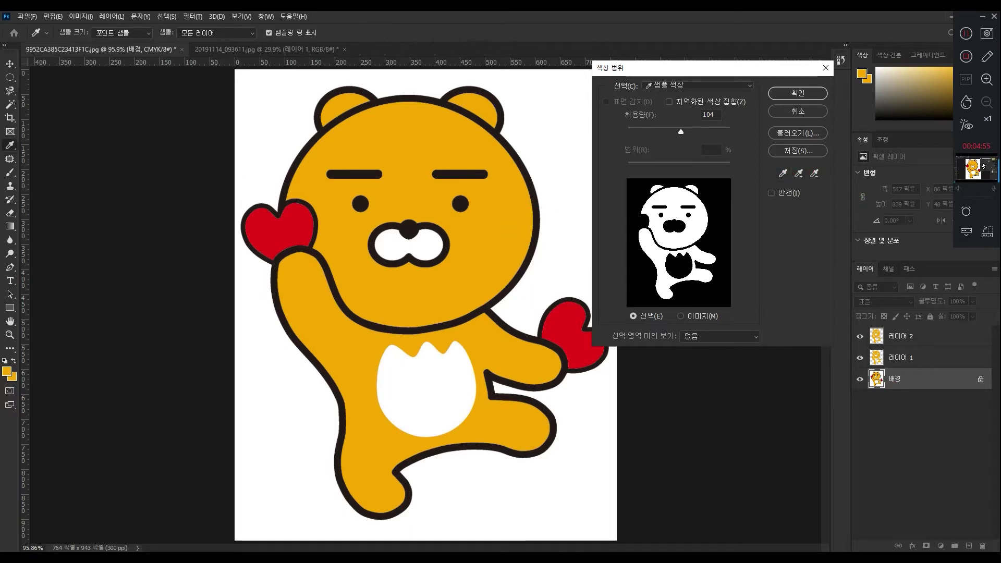
Add the black outlines and red hearts to the sampled colors and apply the Color Range selection.
click(797, 175)
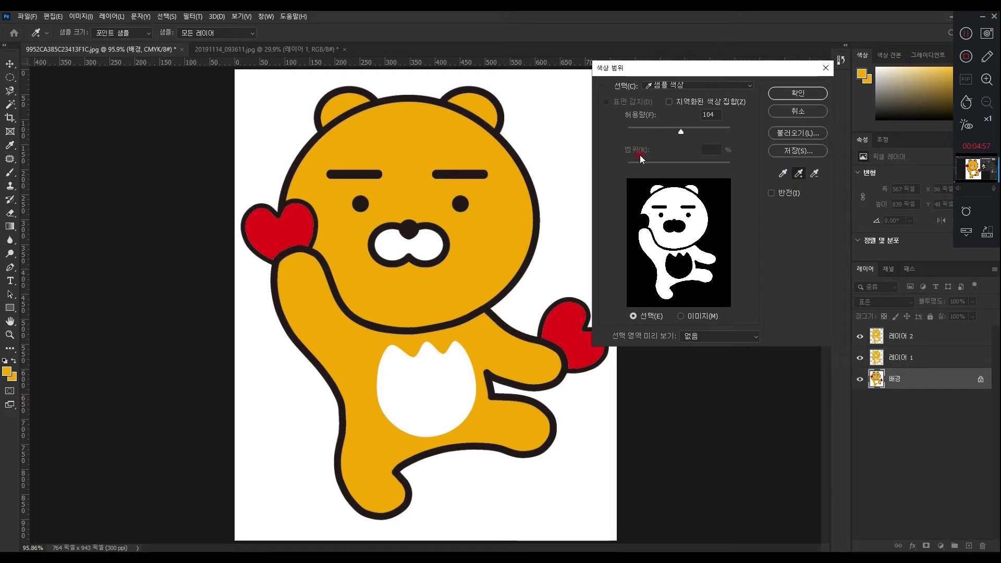
click(531, 182)
click(643, 178)
click(531, 187)
click(423, 442)
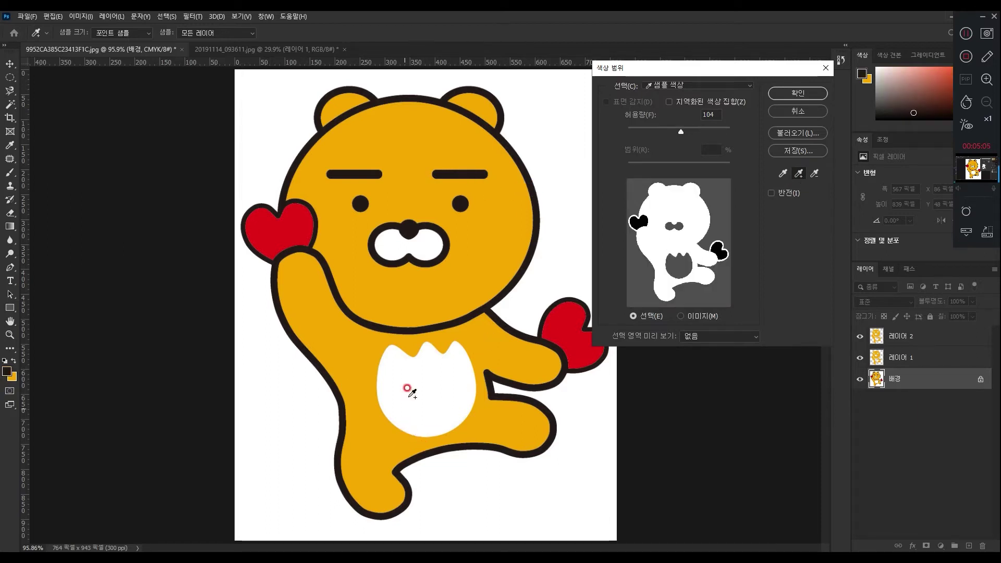
click(280, 233)
click(797, 93)
Copy the selected bear and hearts to a new layer and hide all the other layers.
key(b)
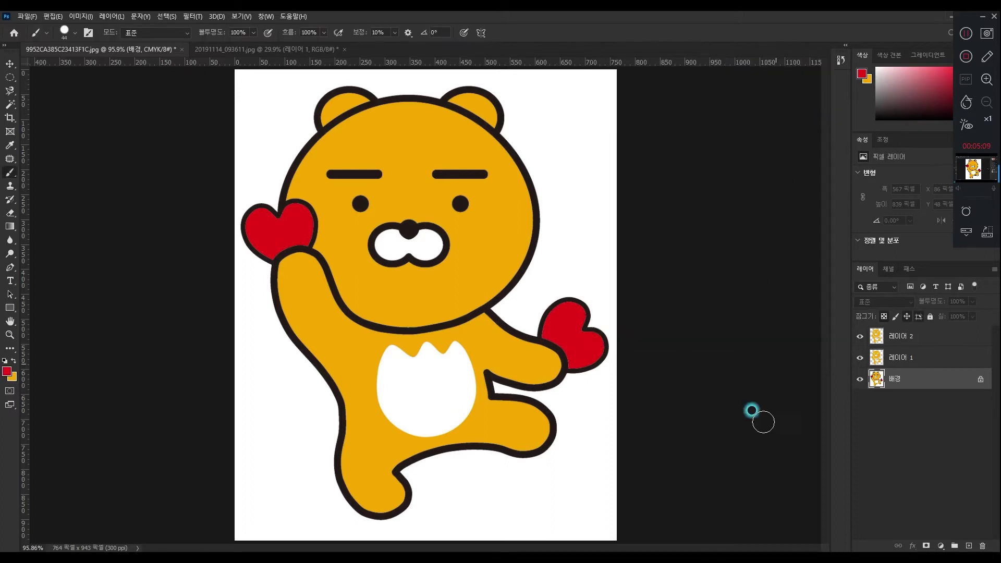
key(ctrl+j)
click(865, 442)
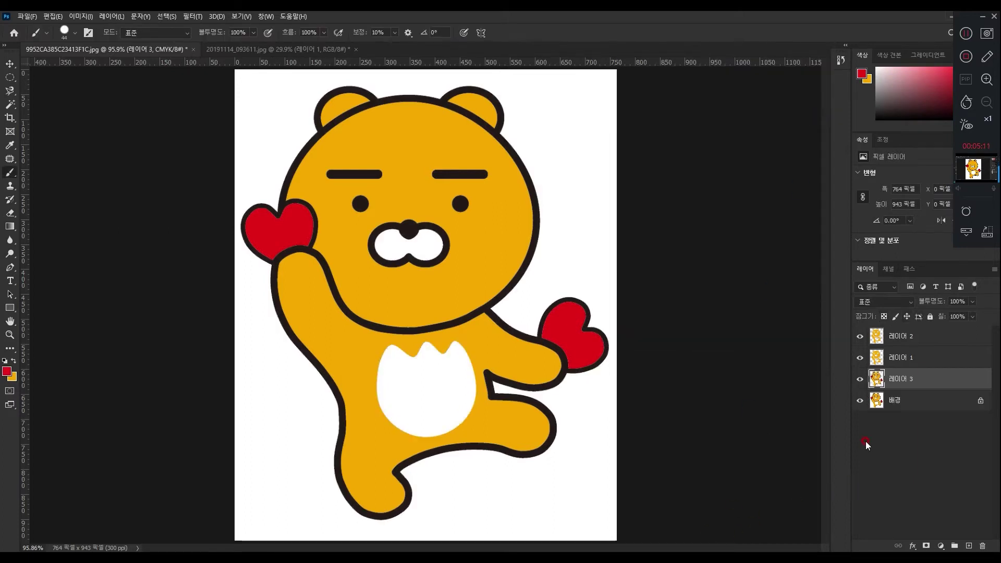
click(860, 339)
click(860, 357)
click(859, 400)
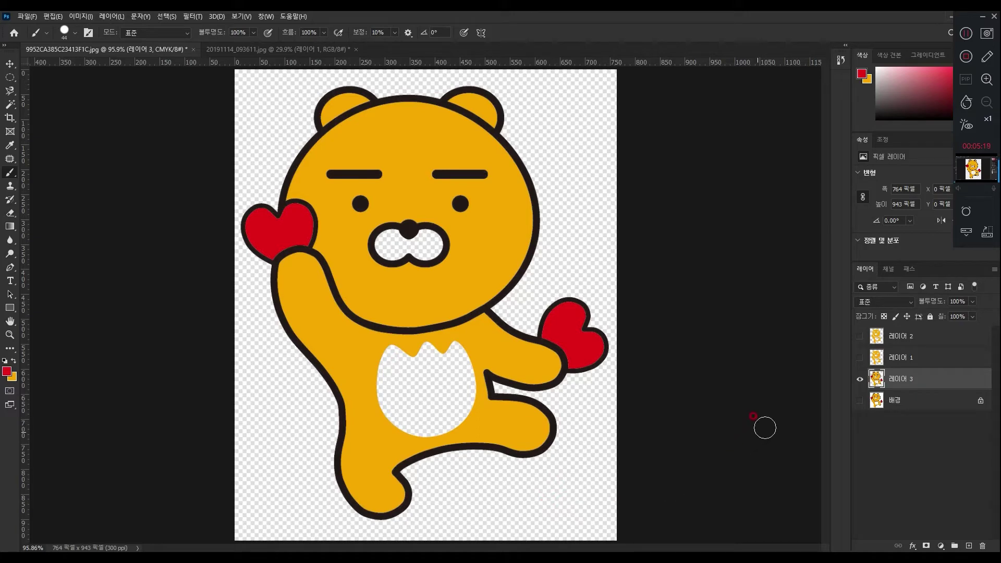
Compare the extracted bear with and without the white background, and open Color Range once more.
click(859, 401)
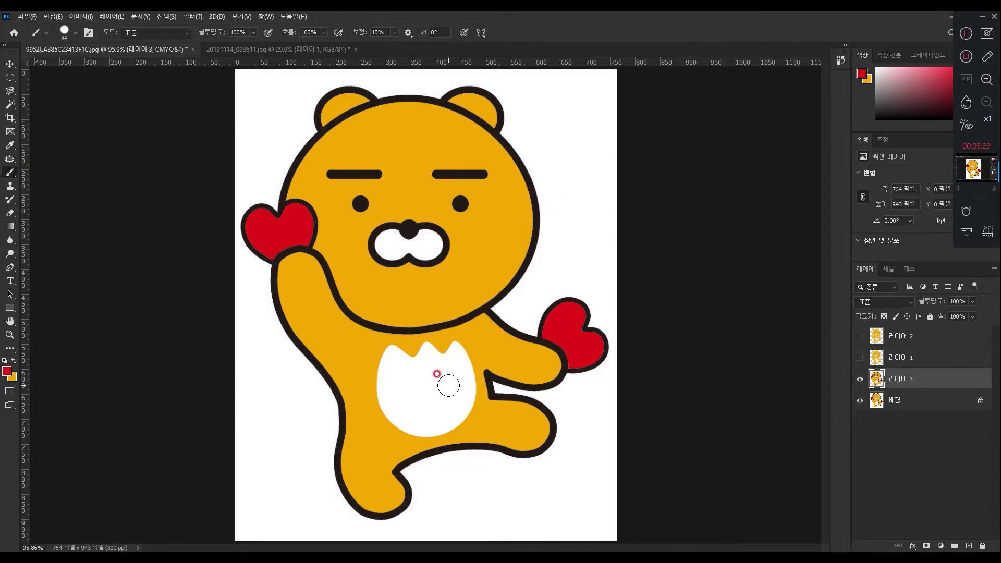
click(859, 400)
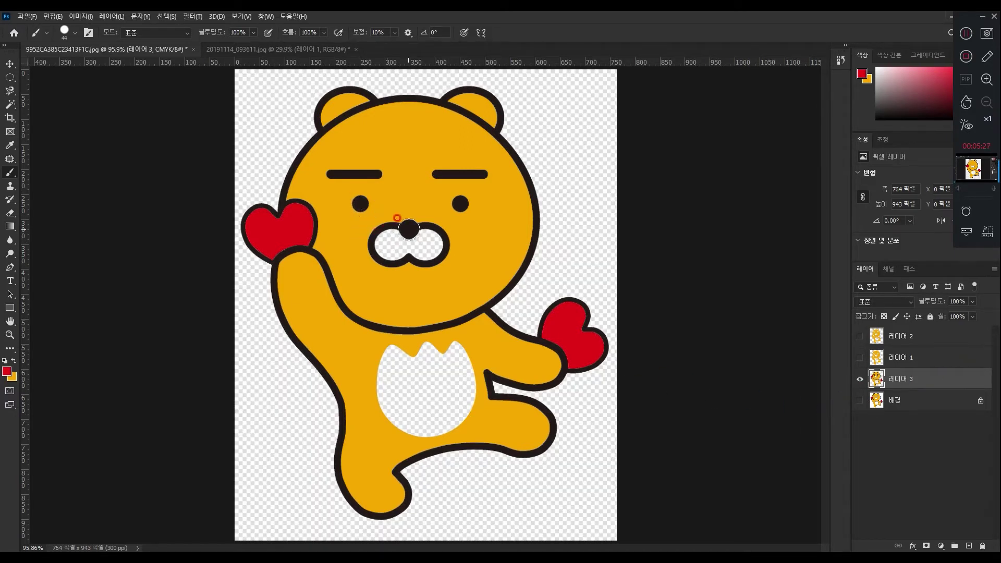
drag(404, 355, 405, 344)
click(180, 16)
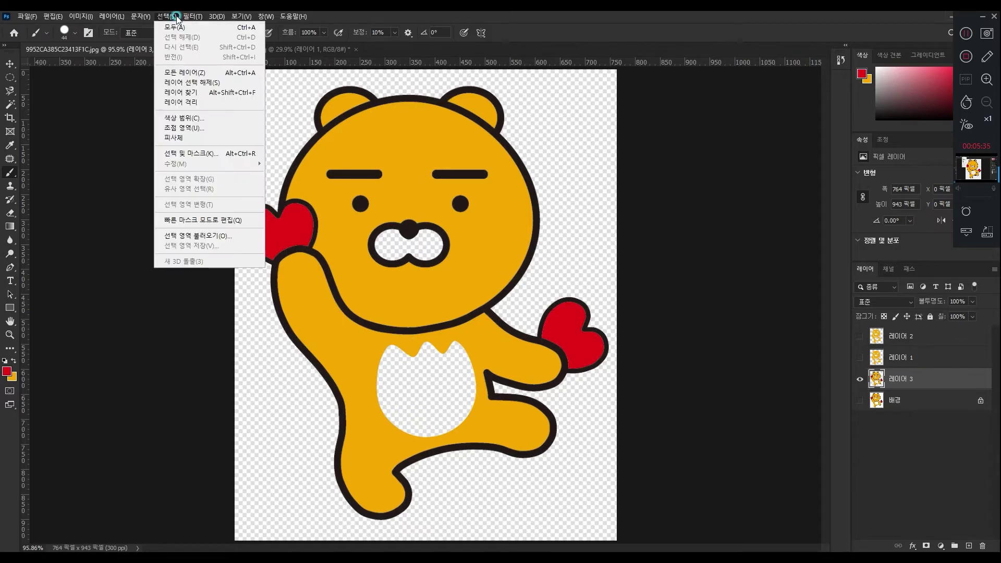
click(175, 120)
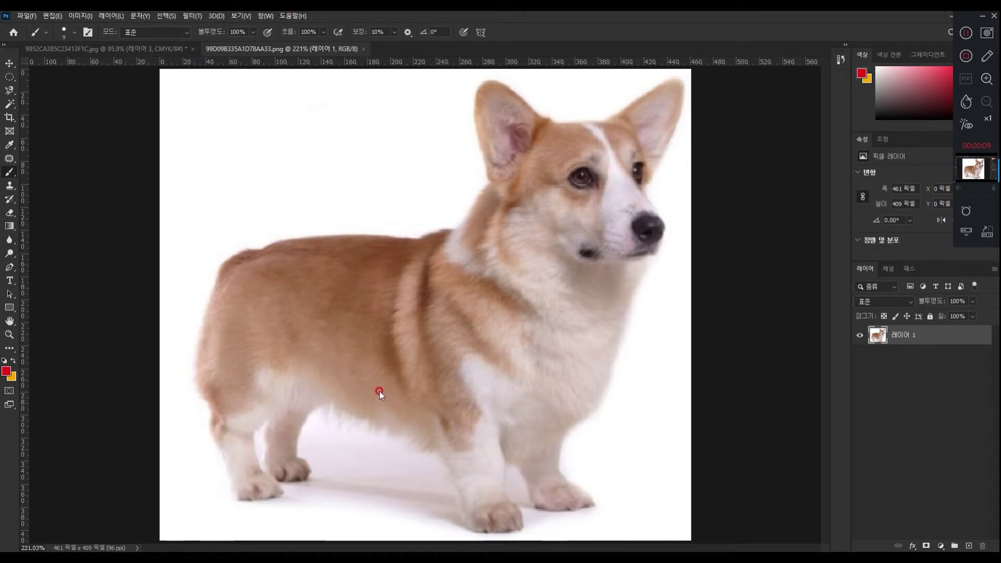
Open Select and Mask for the corgi photo.
click(168, 16)
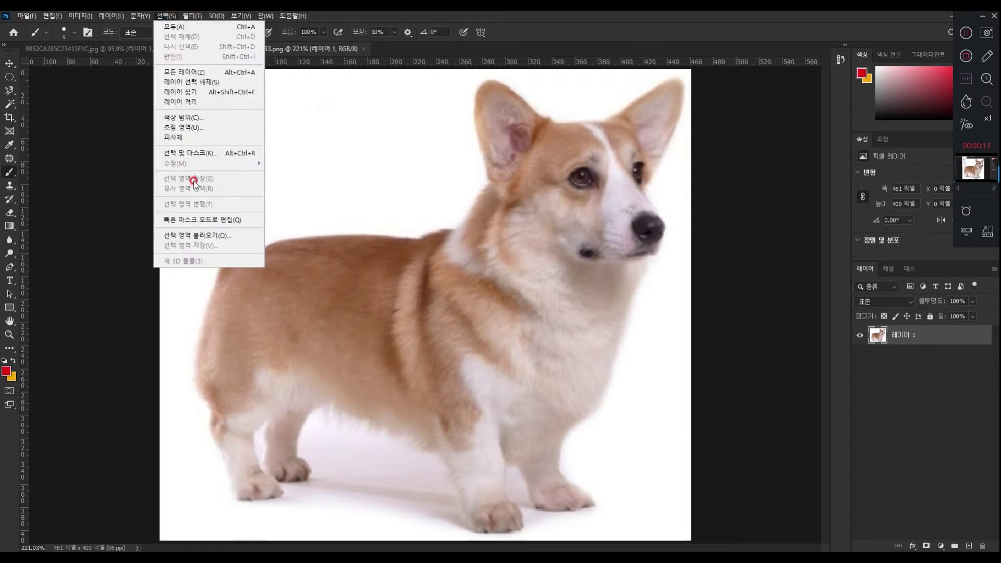
click(197, 153)
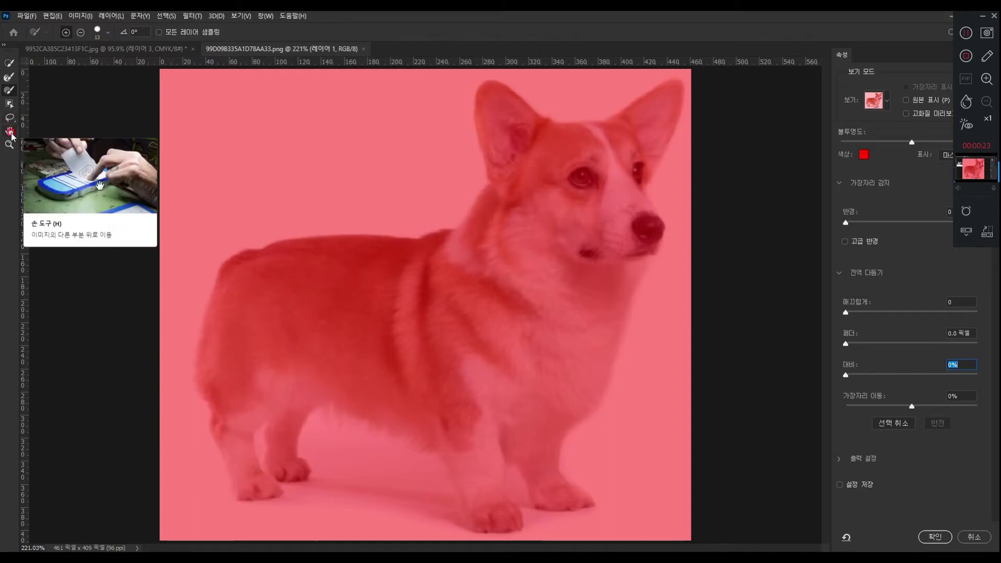
key(space)
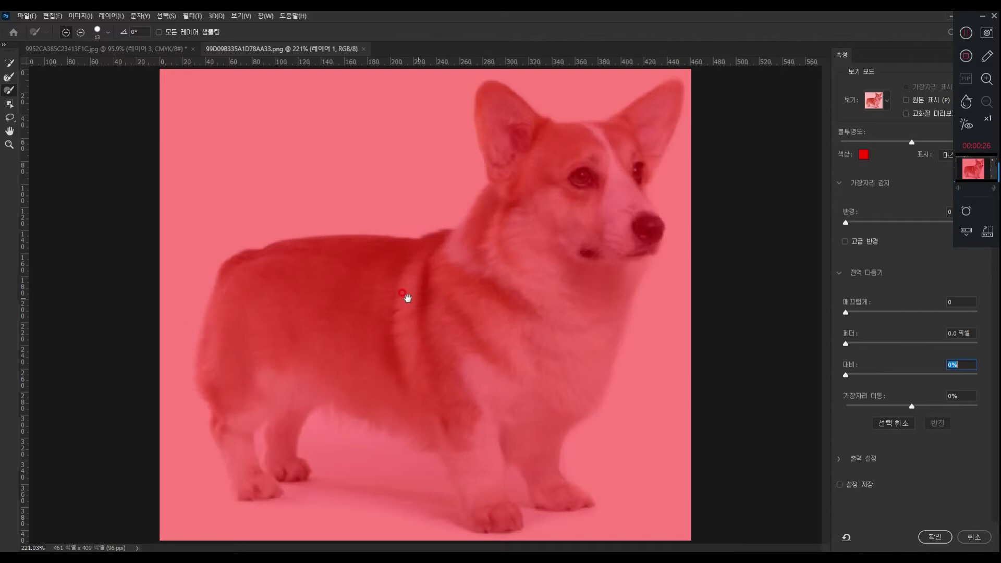
Try selecting the corgi with the Object Selection tool by framing its body and most of its head.
click(8, 103)
drag(221, 112, 573, 456)
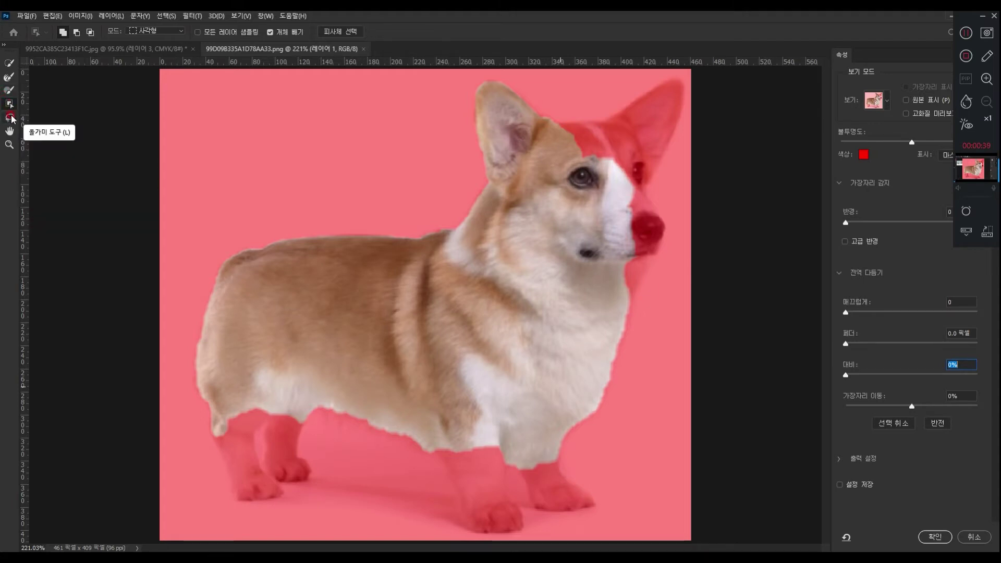
click(268, 129)
click(7, 65)
click(7, 64)
Paint a first selected area across the corgi's shoulder and neck with the Brush tool.
click(11, 90)
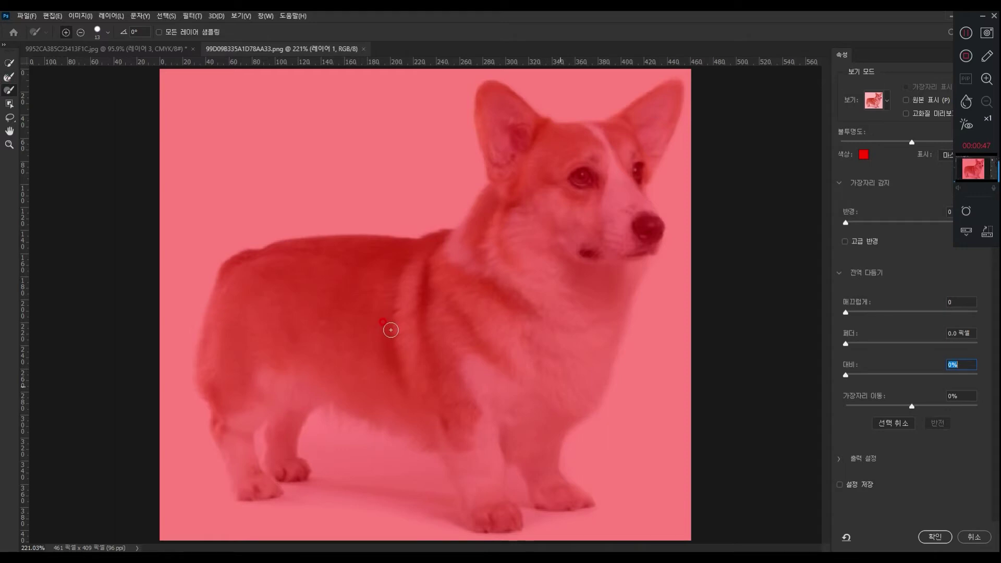
mouse_move(343, 307)
mouse_down()
mouse_move(500, 286)
mouse_move(335, 297)
mouse_move(498, 284)
mouse_move(335, 290)
mouse_move(510, 254)
mouse_move(352, 283)
mouse_move(429, 269)
mouse_move(443, 307)
mouse_move(461, 315)
mouse_move(516, 301)
mouse_move(534, 263)
mouse_move(516, 308)
mouse_move(545, 241)
mouse_move(537, 246)
mouse_up()
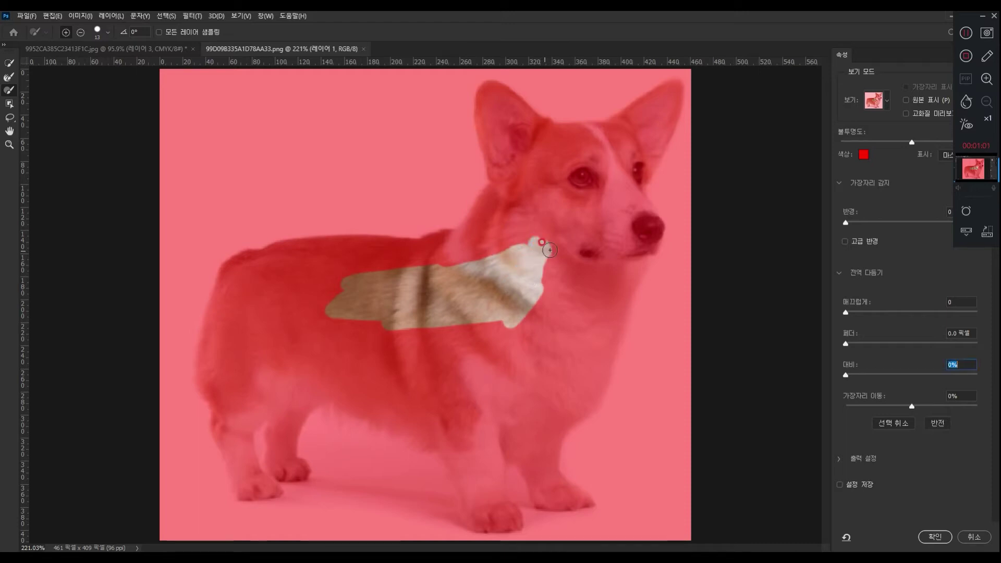
Extend the selection over the corgi's back, flank and neck with Quick Selection, and try adding the head.
click(10, 62)
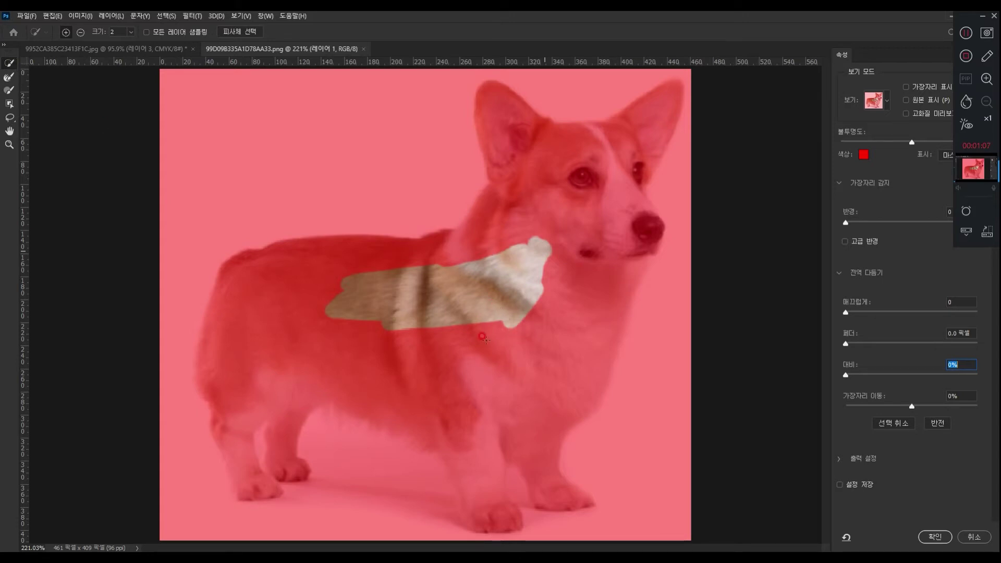
mouse_move(454, 333)
mouse_down()
mouse_move(417, 342)
mouse_move(400, 333)
mouse_move(433, 343)
mouse_move(411, 315)
mouse_move(475, 343)
mouse_move(458, 323)
mouse_move(493, 338)
mouse_move(518, 330)
mouse_move(445, 338)
mouse_move(481, 377)
mouse_move(346, 347)
mouse_move(386, 341)
mouse_move(302, 307)
mouse_up()
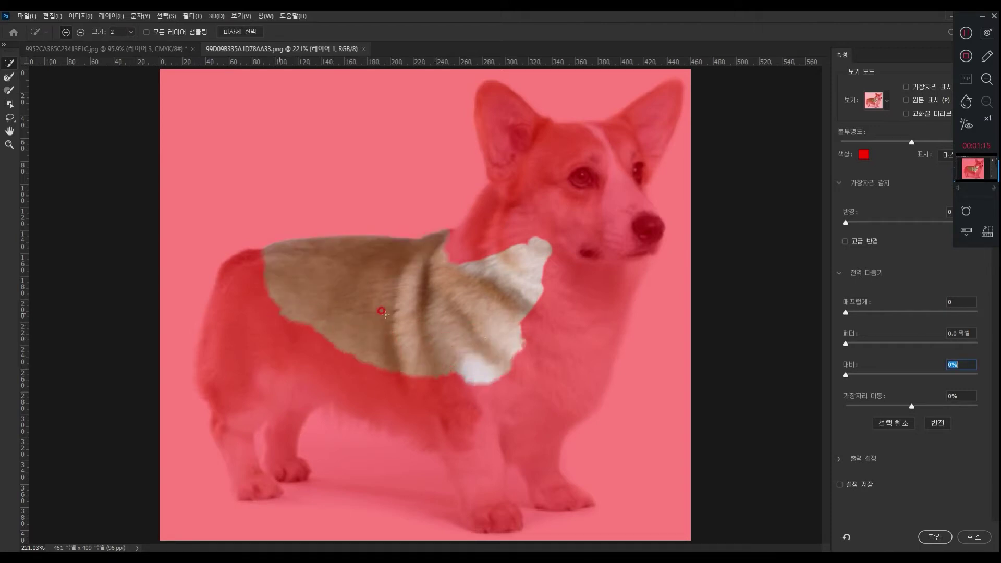
mouse_move(352, 359)
mouse_down()
mouse_move(248, 353)
mouse_move(228, 362)
mouse_up()
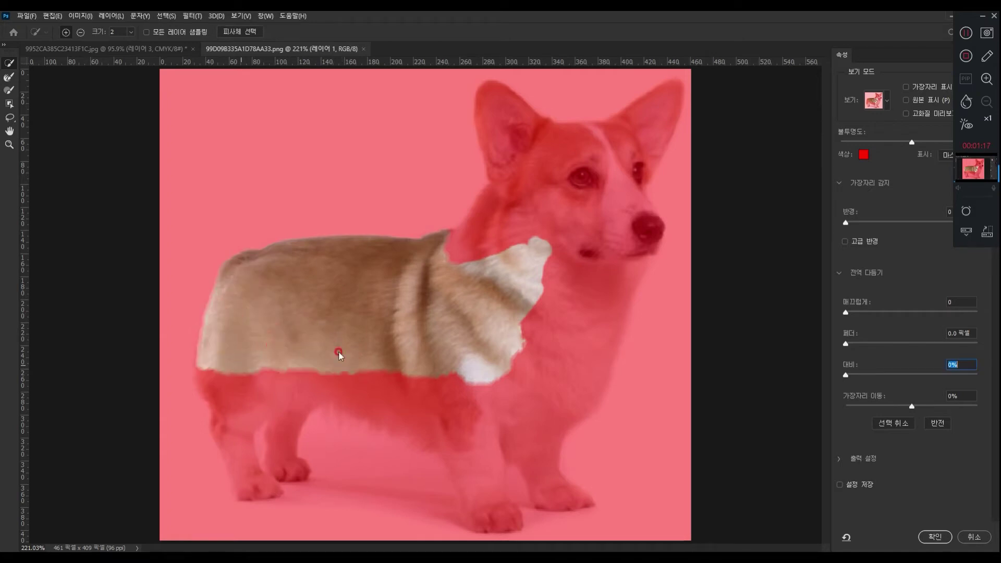
drag(537, 269, 558, 228)
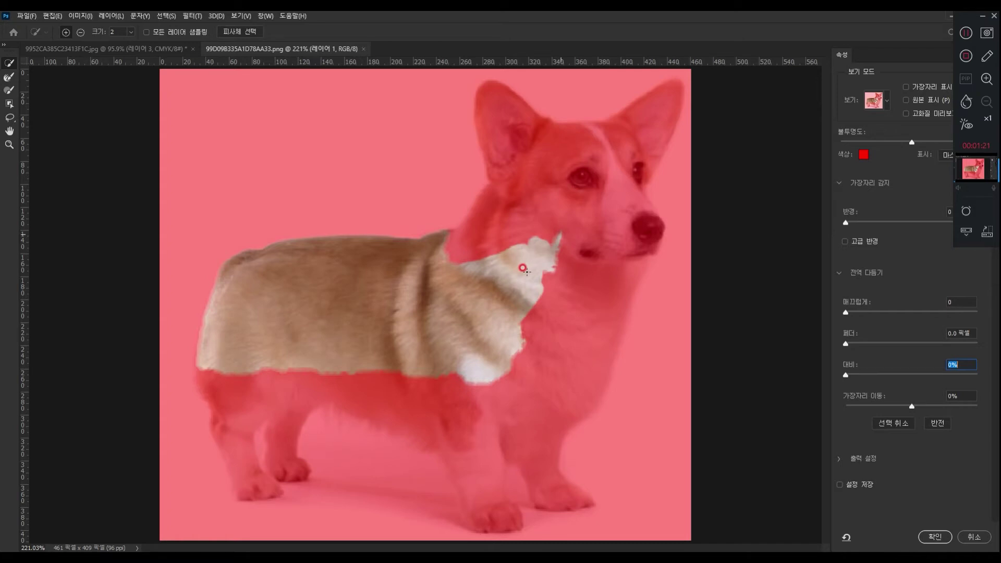
drag(526, 323, 518, 238)
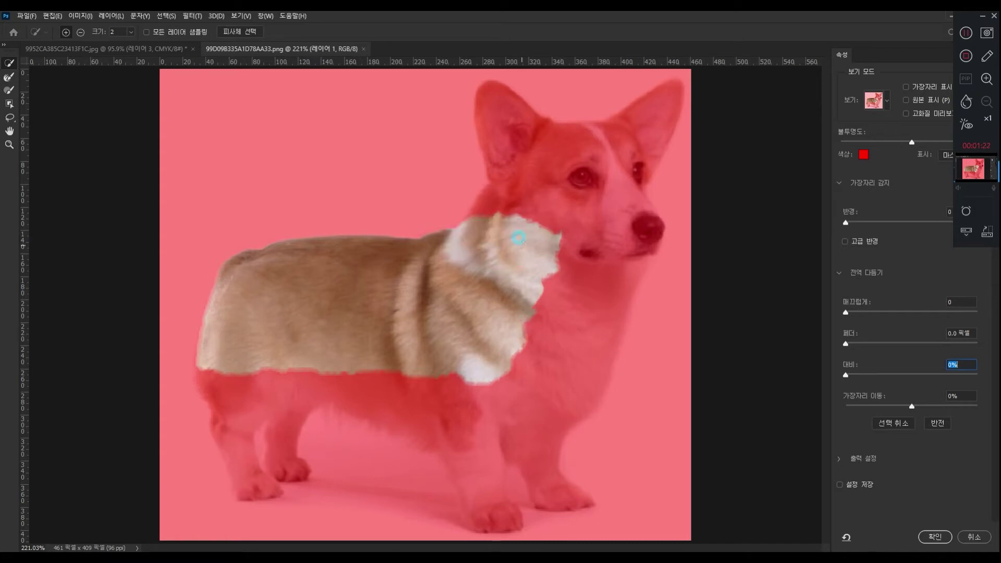
click(539, 213)
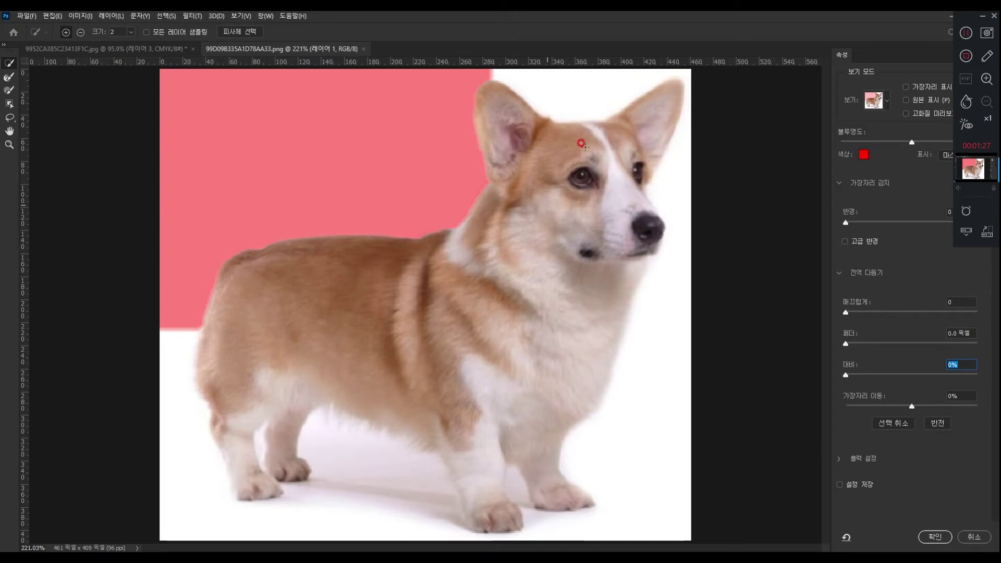
mouse_move(568, 194)
mouse_down()
mouse_move(540, 203)
mouse_move(531, 224)
mouse_move(513, 342)
mouse_move(523, 349)
mouse_move(520, 330)
mouse_move(508, 331)
mouse_up()
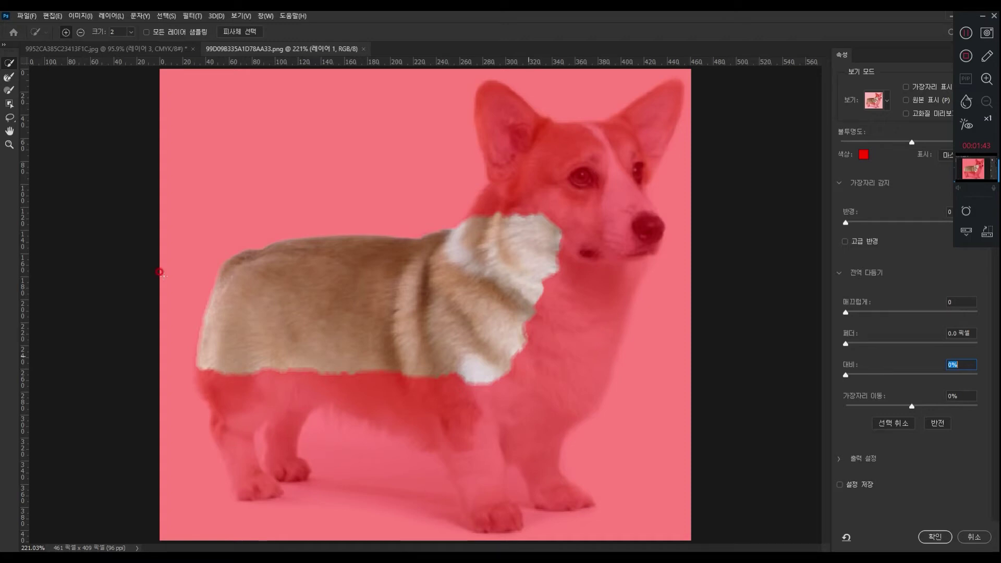
Brush thin strokes into the selection along the corgi's chest, cheek, near eye and far ear.
click(9, 90)
mouse_move(541, 361)
mouse_down()
mouse_move(547, 331)
mouse_move(537, 316)
mouse_move(578, 254)
mouse_move(607, 227)
mouse_up()
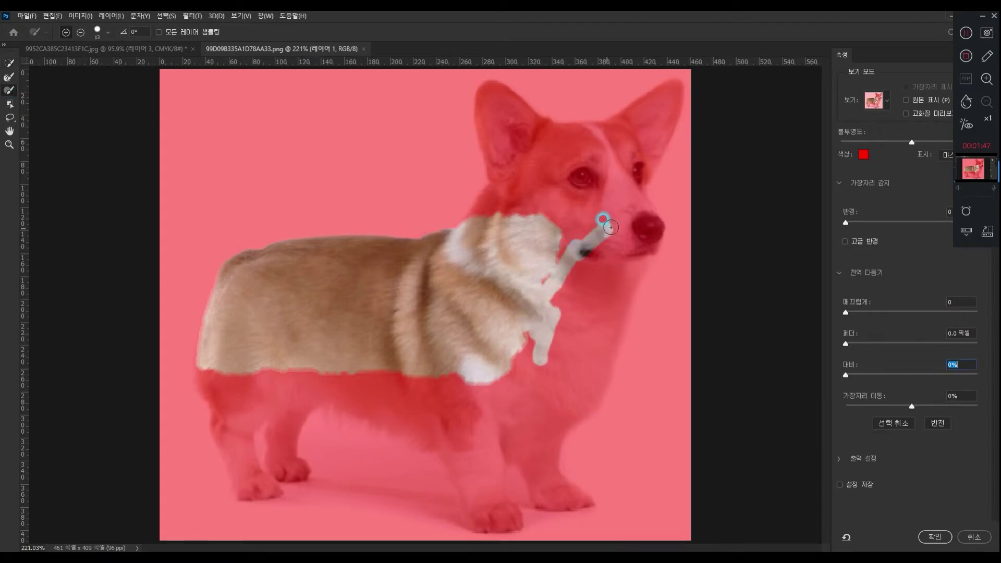
mouse_move(656, 98)
mouse_down()
mouse_move(579, 176)
mouse_move(586, 163)
mouse_move(554, 222)
mouse_move(546, 219)
mouse_move(552, 203)
mouse_move(540, 204)
mouse_move(545, 289)
mouse_move(557, 268)
mouse_up()
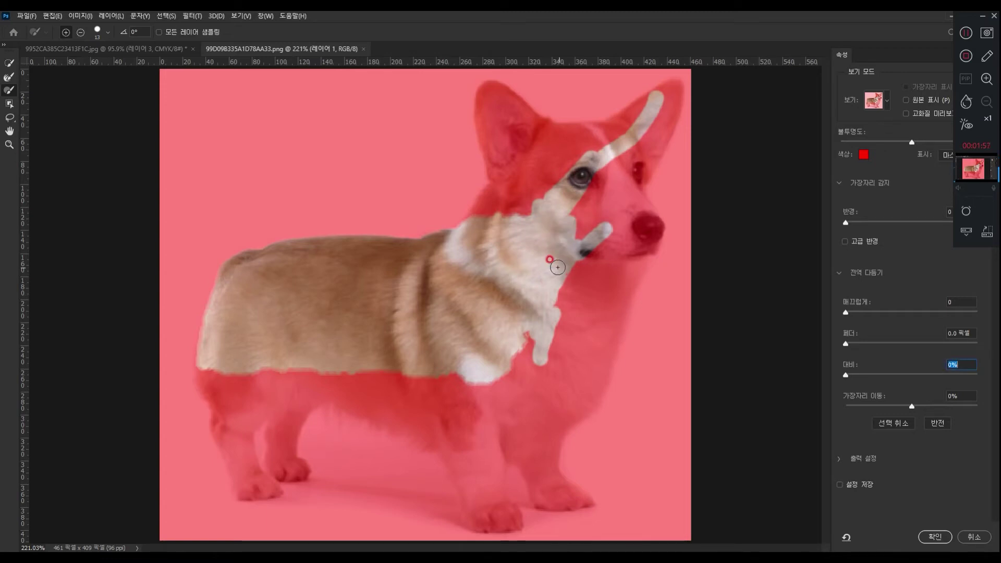
Enlarge the brush and paint the corgi's chest, belly and hindquarters into the selection.
key(bracketright)
key(bracketright)
key(bracketright)
key(bracketright)
key(bracketright)
key(bracketright)
key(bracketright)
key(bracketright)
mouse_move(551, 296)
mouse_down()
mouse_move(505, 358)
mouse_move(397, 364)
mouse_move(296, 342)
mouse_move(259, 350)
mouse_up()
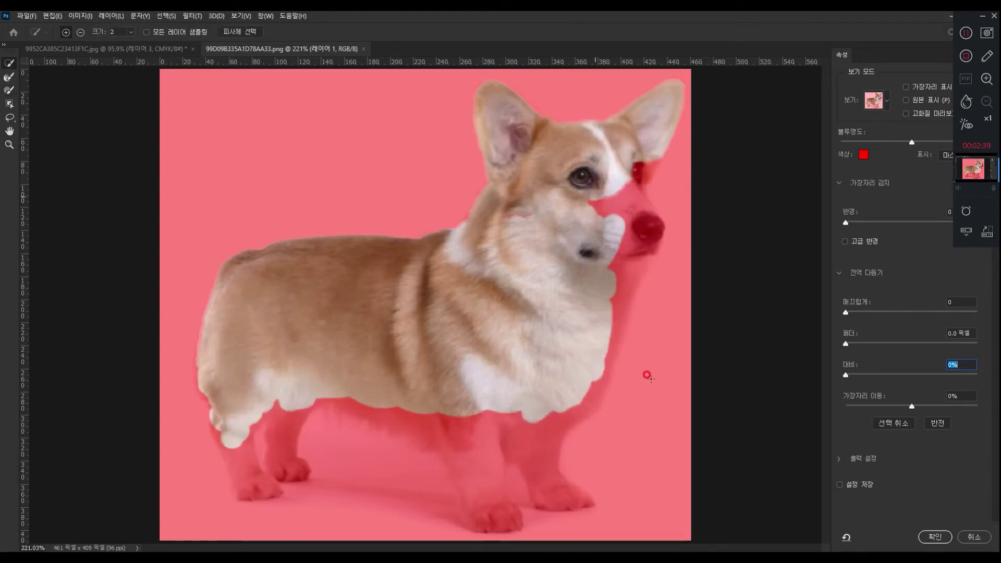
Extend the selection over the corgi's far eye and muzzle with Quick Selection, and undo the last stroke.
click(616, 261)
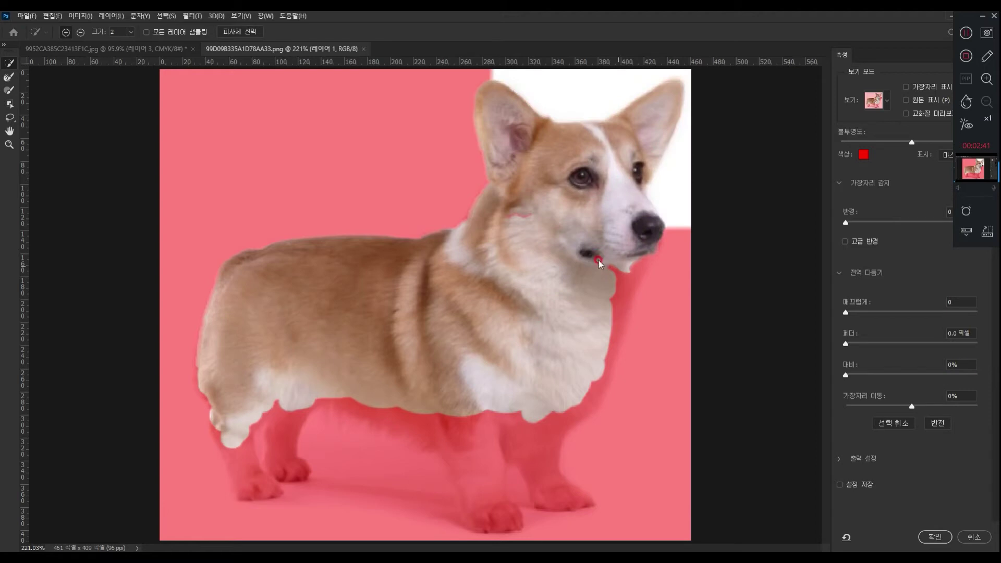
drag(619, 285, 603, 284)
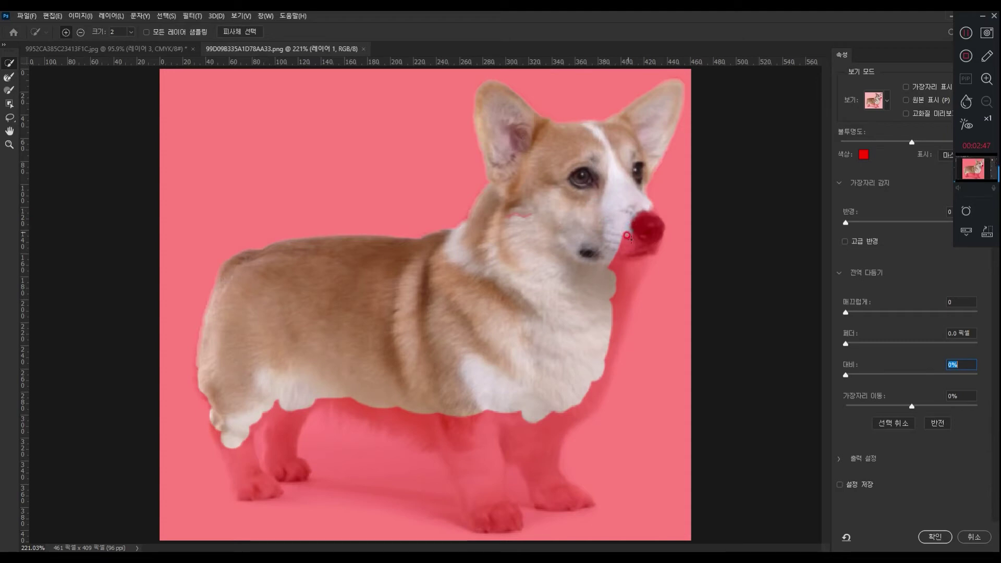
drag(628, 236, 621, 246)
key(ctrl+z)
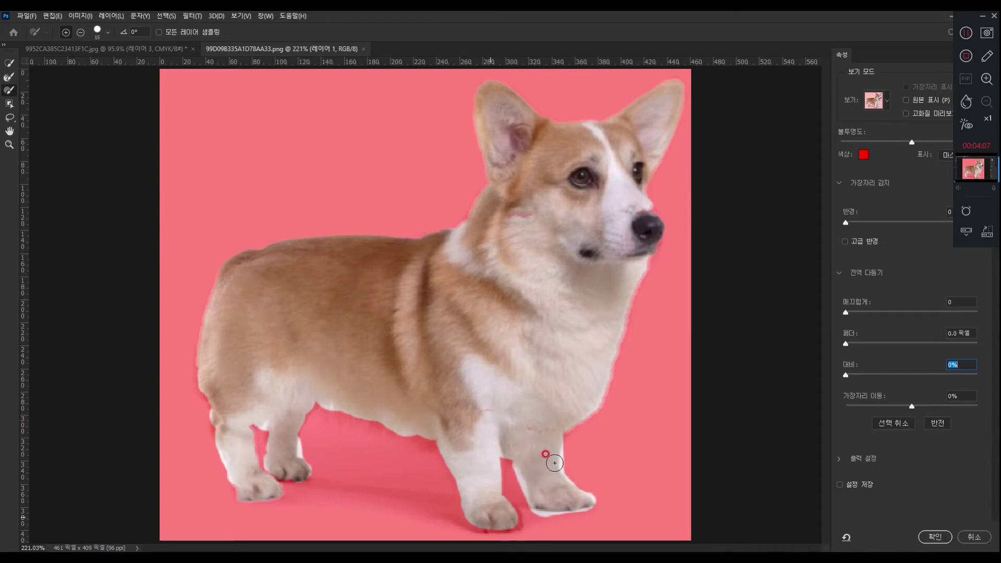
click(8, 78)
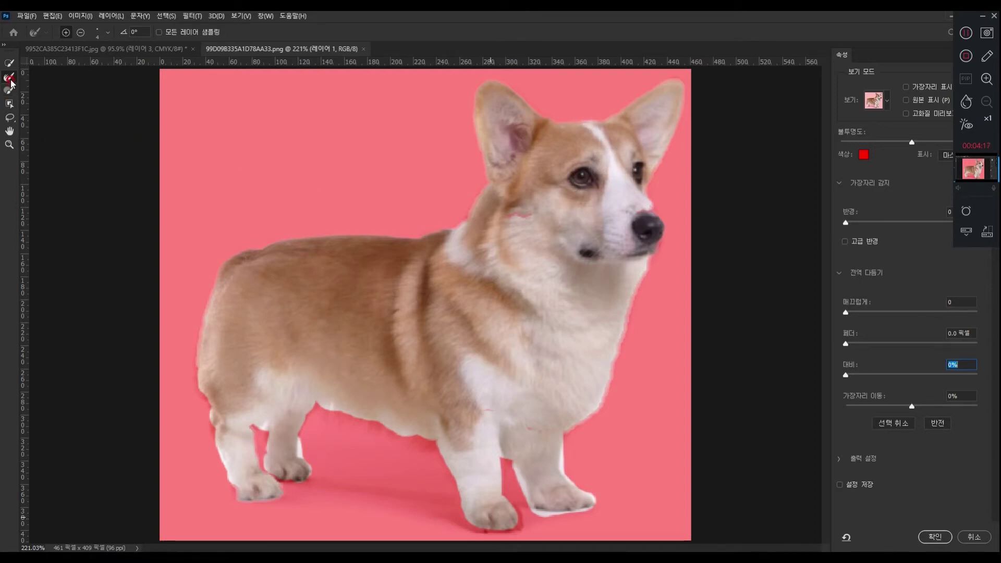
click(16, 64)
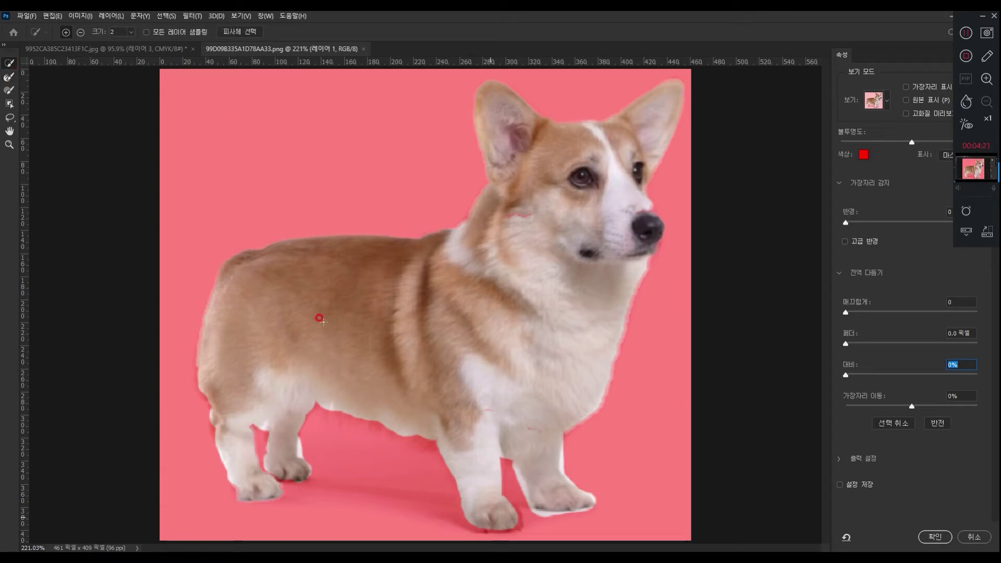
click(9, 90)
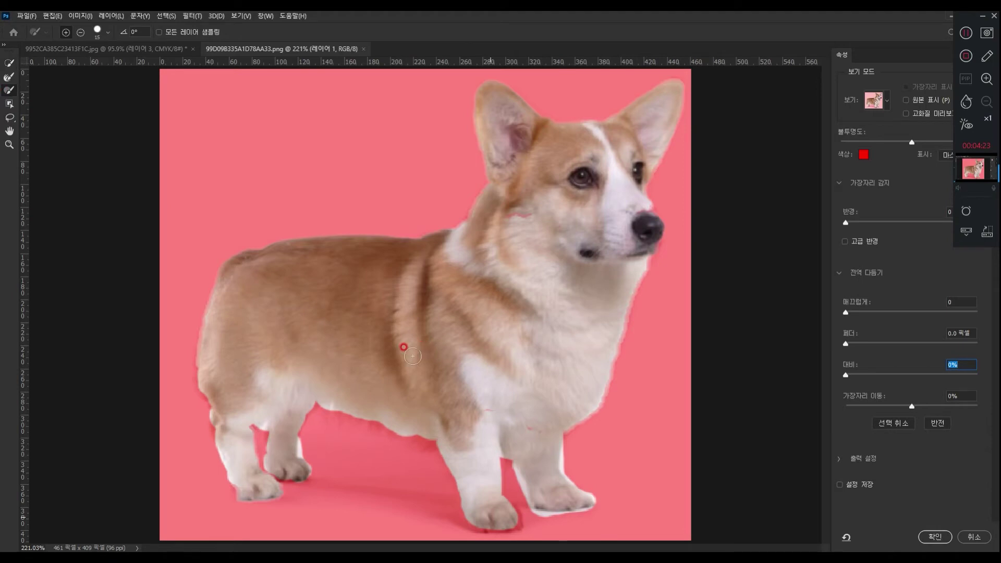
mouse_move(215, 175)
mouse_down()
mouse_move(292, 141)
mouse_move(274, 158)
mouse_move(298, 150)
mouse_up()
drag(175, 136, 270, 137)
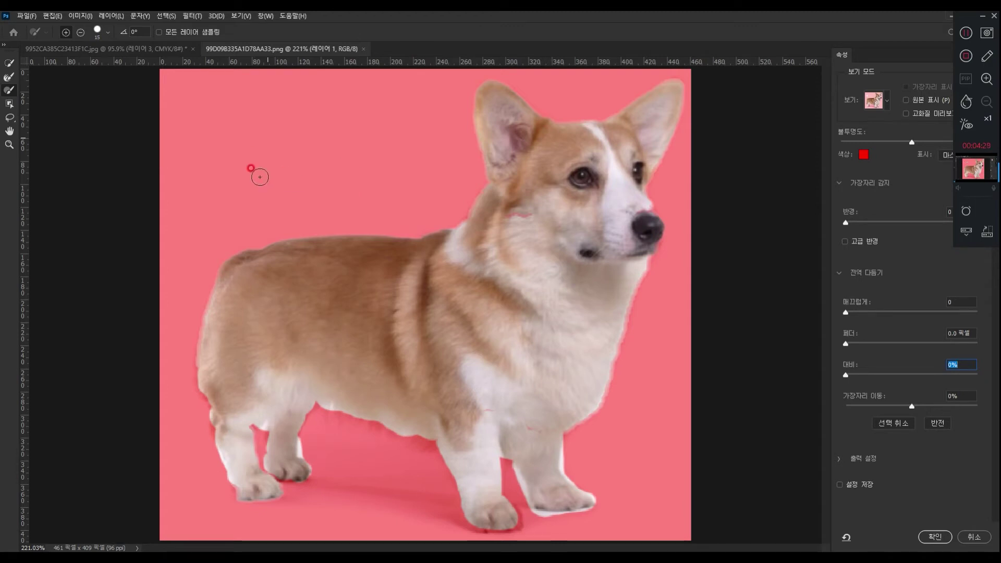
Refine the selection edge along the corgi's chest, throat and muzzle with the Refine Edge Brush.
click(9, 63)
click(10, 93)
click(10, 78)
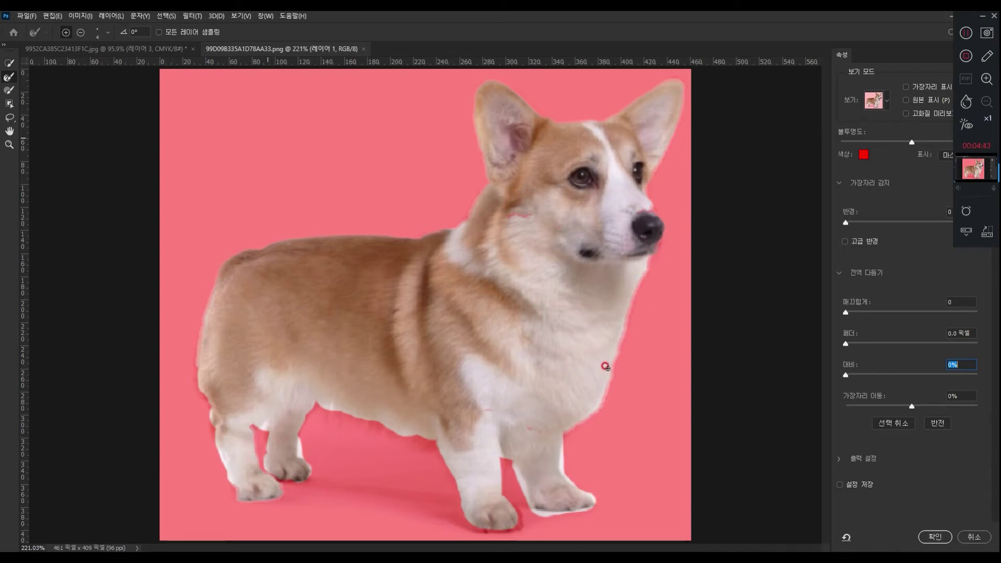
drag(622, 317, 621, 321)
mouse_move(613, 357)
mouse_down()
mouse_move(637, 305)
mouse_move(593, 400)
mouse_move(612, 358)
mouse_move(596, 407)
mouse_up()
drag(589, 416, 602, 402)
drag(632, 302, 625, 306)
drag(646, 264, 655, 240)
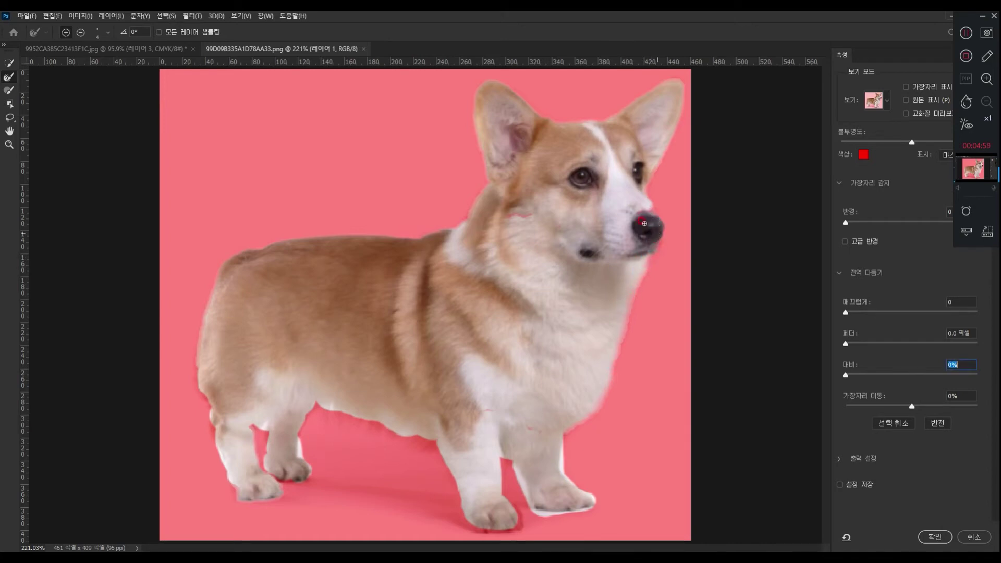
Refine the fur edges along the corgi's nape, belly, hind legs and front legs with the Refine Edge Brush.
mouse_move(471, 208)
mouse_down()
mouse_move(453, 222)
mouse_move(463, 224)
mouse_up()
mouse_move(322, 404)
mouse_down()
mouse_move(410, 434)
mouse_move(394, 435)
mouse_move(447, 440)
mouse_up()
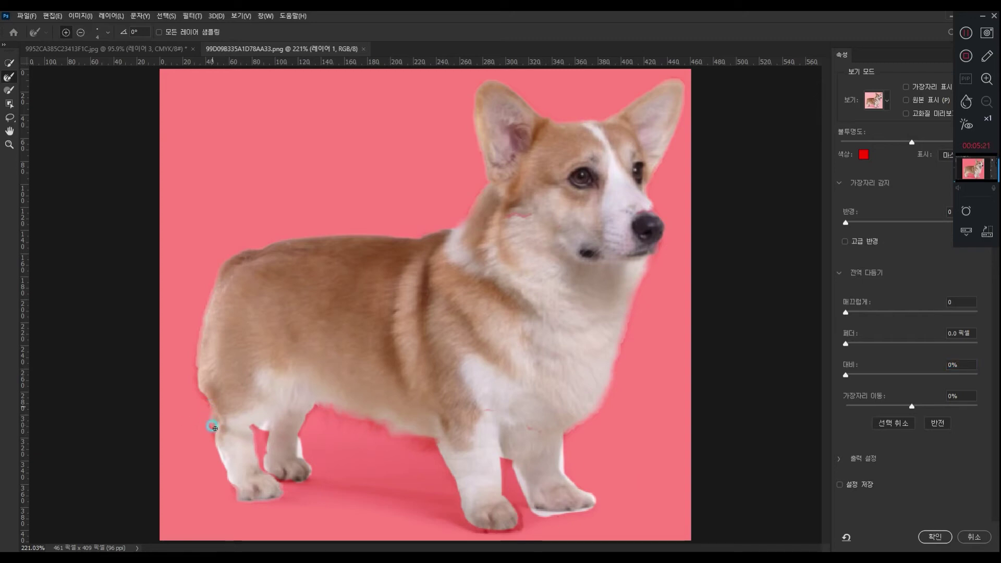
drag(226, 460, 240, 495)
mouse_move(267, 407)
mouse_down()
mouse_move(264, 439)
mouse_move(267, 420)
mouse_move(251, 427)
mouse_move(268, 435)
mouse_move(266, 471)
mouse_move(299, 442)
mouse_move(302, 455)
mouse_move(301, 438)
mouse_move(296, 468)
mouse_move(296, 443)
mouse_move(298, 475)
mouse_move(310, 477)
mouse_move(277, 484)
mouse_up()
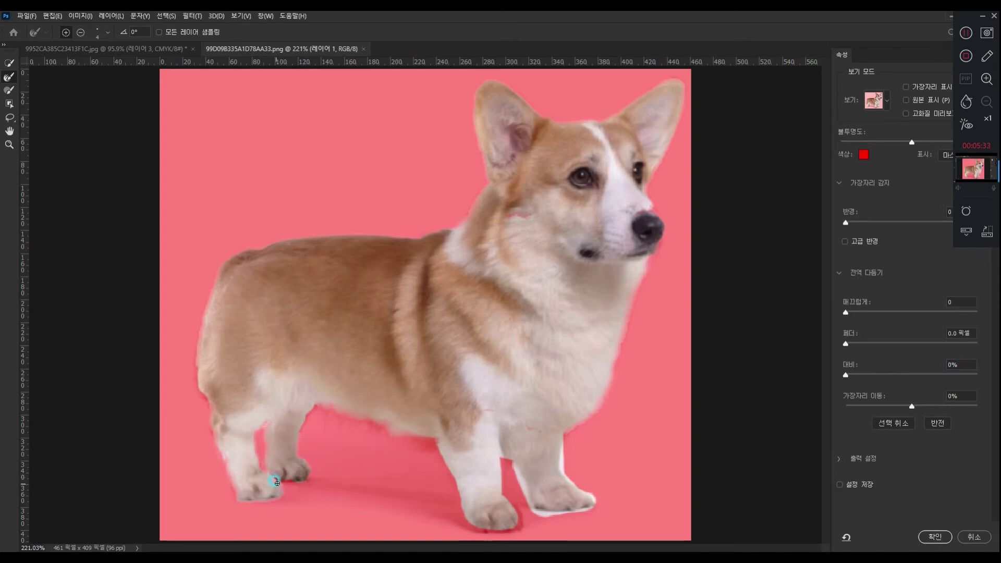
mouse_move(501, 482)
mouse_down()
mouse_move(501, 458)
mouse_move(499, 492)
mouse_move(516, 467)
mouse_move(548, 516)
mouse_up()
mouse_move(518, 469)
mouse_down()
mouse_move(566, 458)
mouse_move(565, 478)
mouse_move(562, 441)
mouse_move(563, 485)
mouse_move(609, 500)
mouse_move(588, 492)
mouse_move(595, 501)
mouse_move(531, 512)
mouse_move(577, 509)
mouse_move(520, 519)
mouse_up()
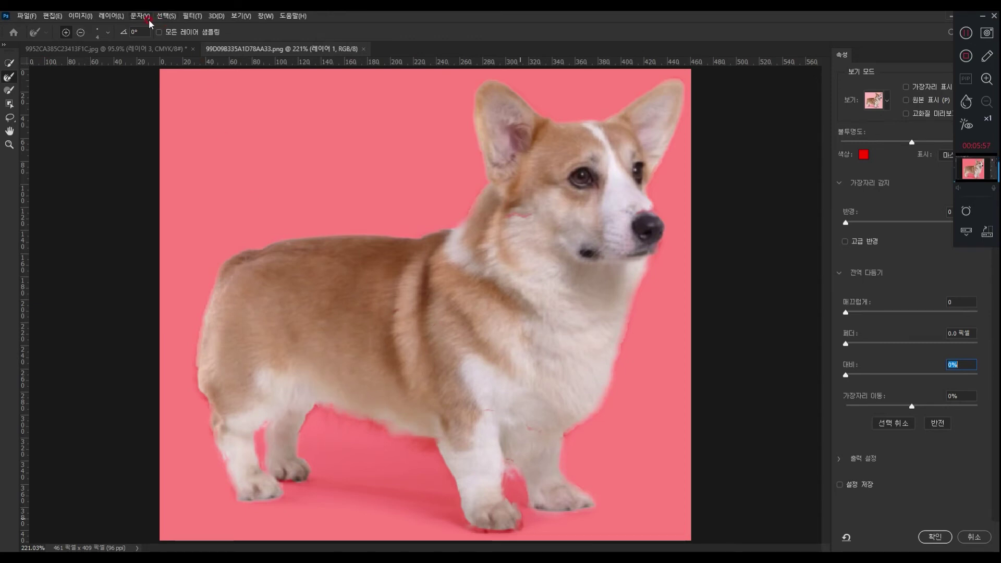
Set the Refine Edge Brush to 5 px with 100% hardness.
click(109, 33)
mouse_move(57, 64)
mouse_down()
mouse_move(83, 65)
mouse_move(52, 63)
mouse_up()
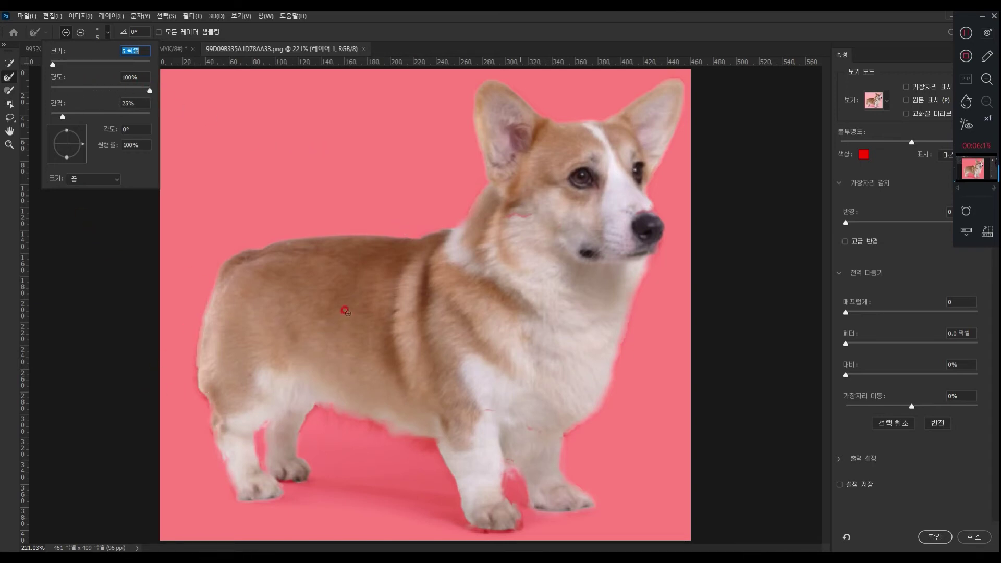
click(149, 90)
Compare a hard Brush stroke with one at 37% hardness on the empty background, and undo both strokes.
click(11, 88)
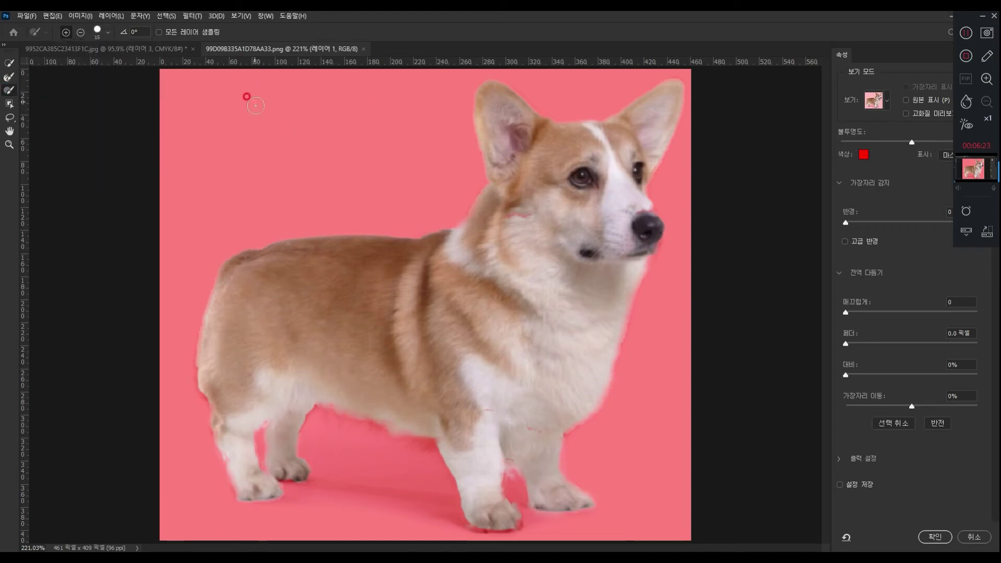
mouse_move(218, 139)
mouse_down()
mouse_move(269, 117)
mouse_move(214, 141)
mouse_up()
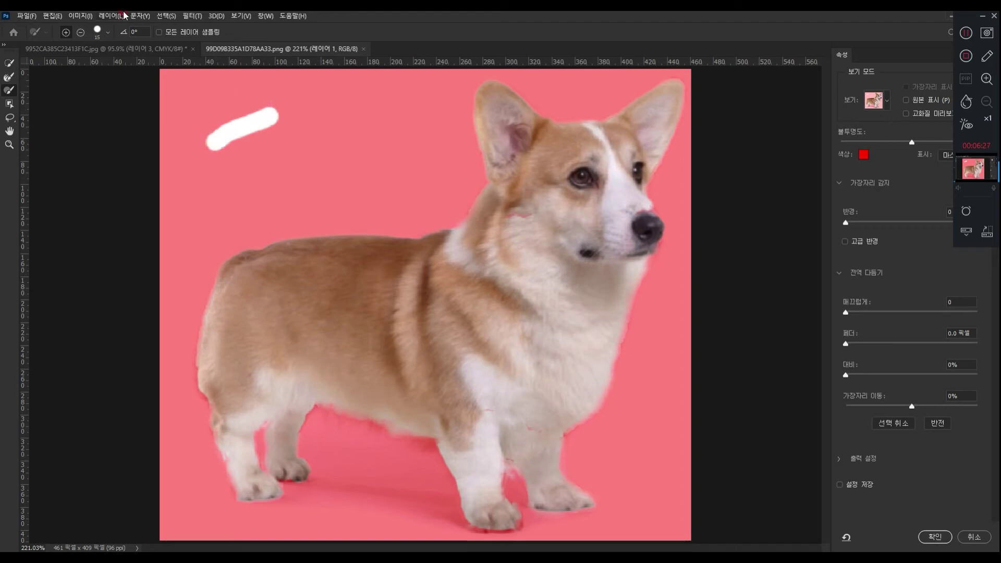
click(107, 32)
drag(76, 88, 86, 88)
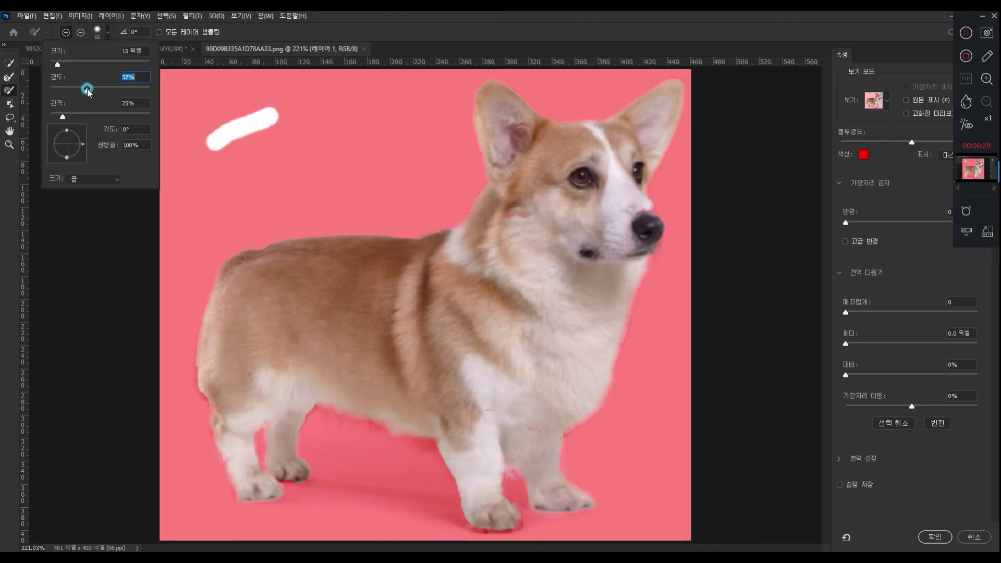
key(Return)
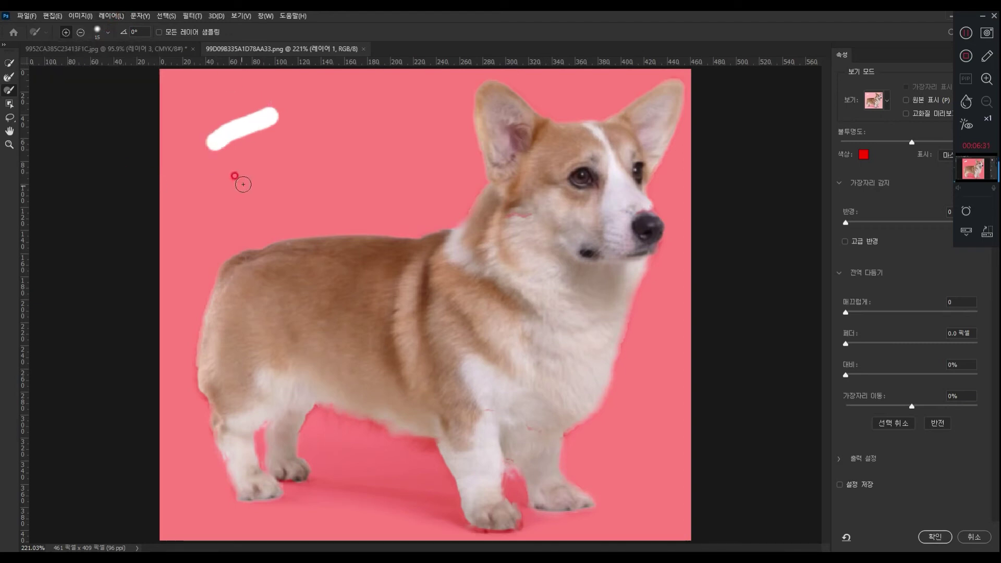
drag(238, 170, 289, 142)
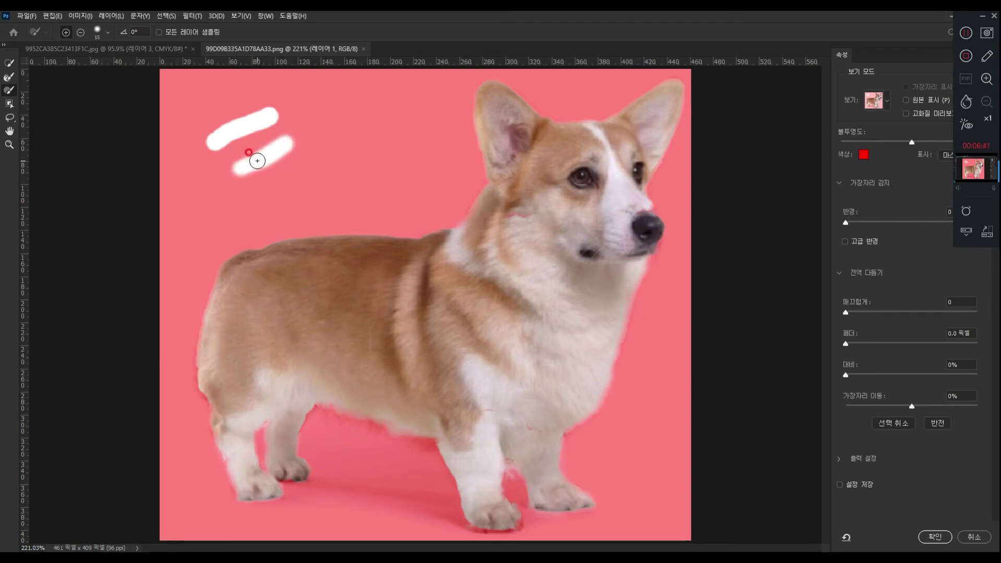
key(ctrl+z)
key(ctrl+z)
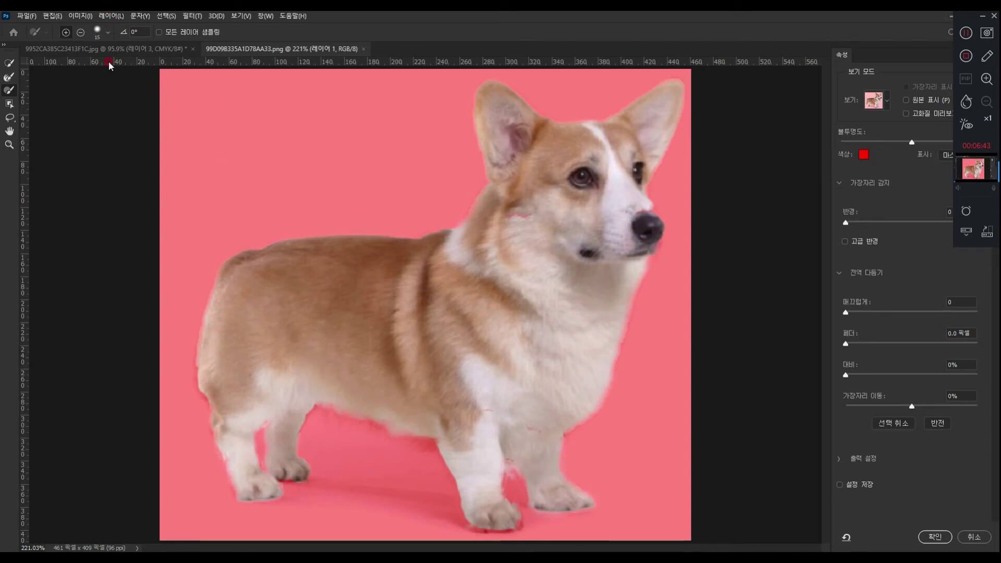
Review the Refine Edge Brush settings and the available selection view modes.
click(9, 77)
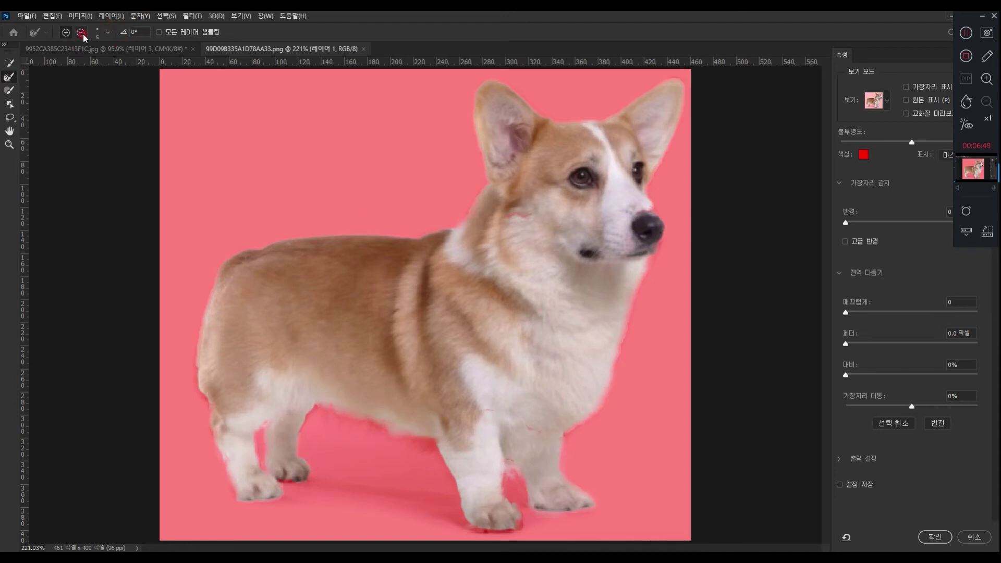
click(107, 33)
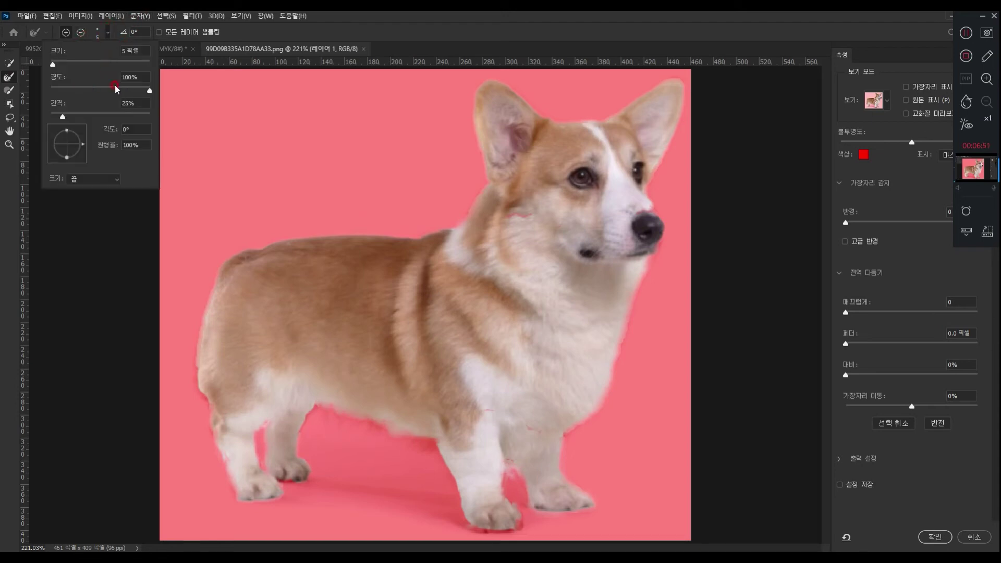
click(242, 30)
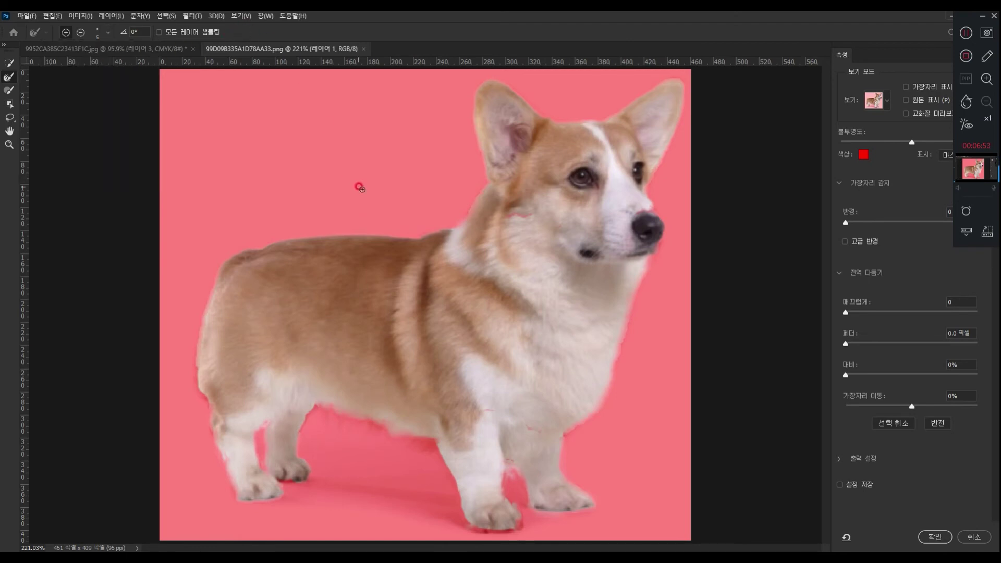
click(886, 103)
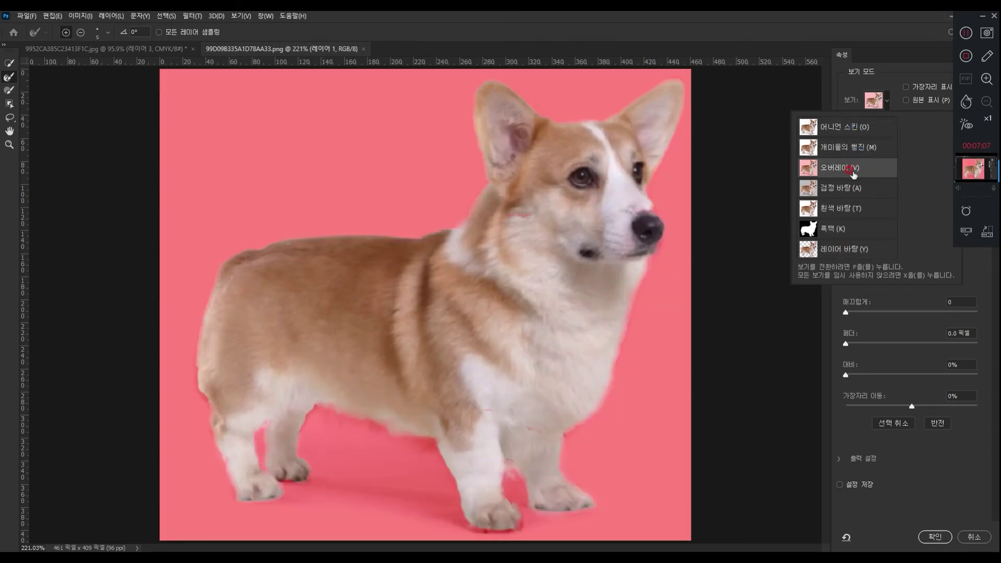
click(885, 99)
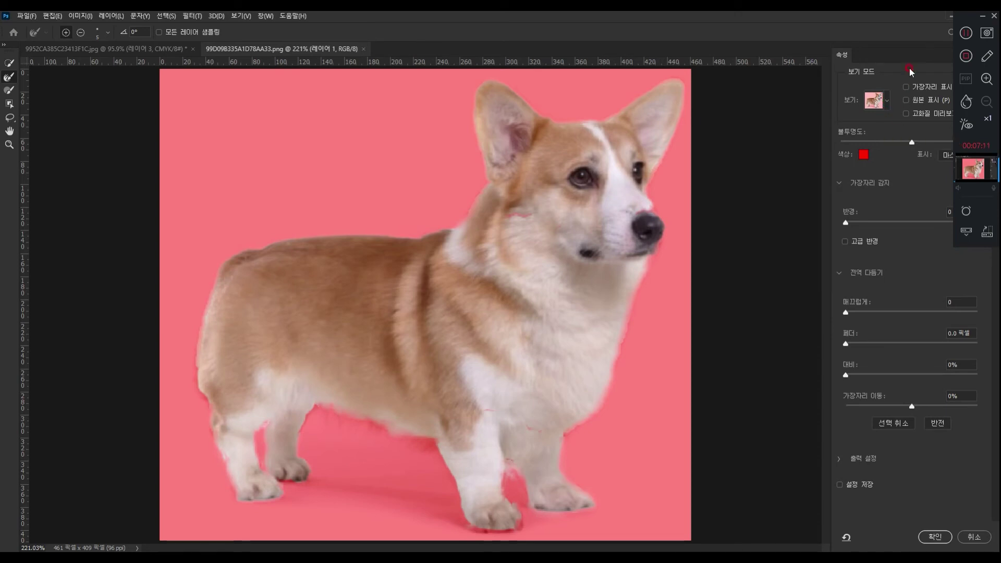
click(861, 155)
click(453, 156)
click(463, 179)
click(465, 198)
click(453, 196)
click(437, 163)
click(466, 163)
click(629, 109)
Raise the opacity of the red mask overlay slightly.
mouse_move(912, 144)
mouse_down()
mouse_move(922, 141)
mouse_move(905, 141)
mouse_move(918, 139)
mouse_up()
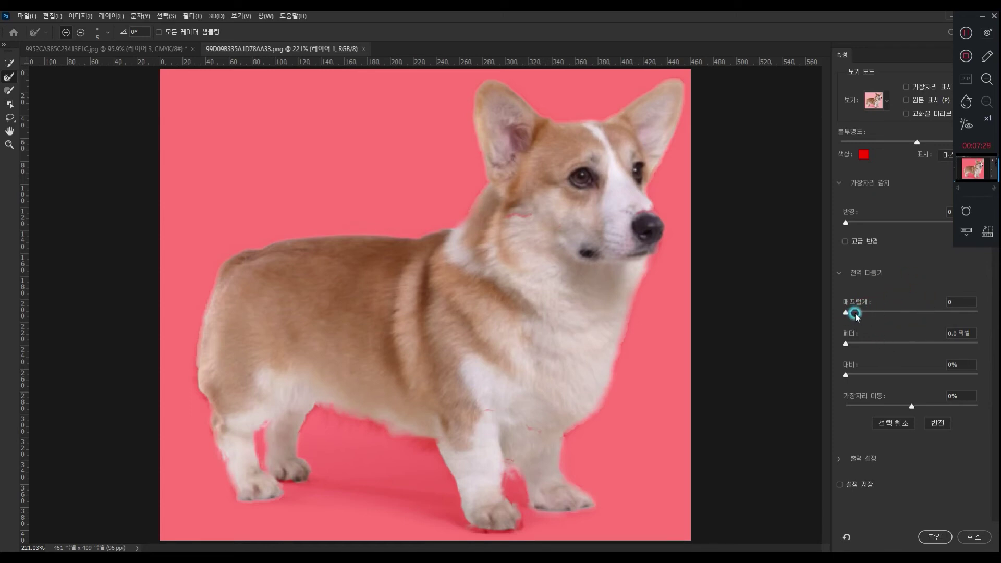
drag(846, 344, 824, 376)
In the output settings, switch Decontaminate Colors on and off again, with the output set to Selection.
click(839, 461)
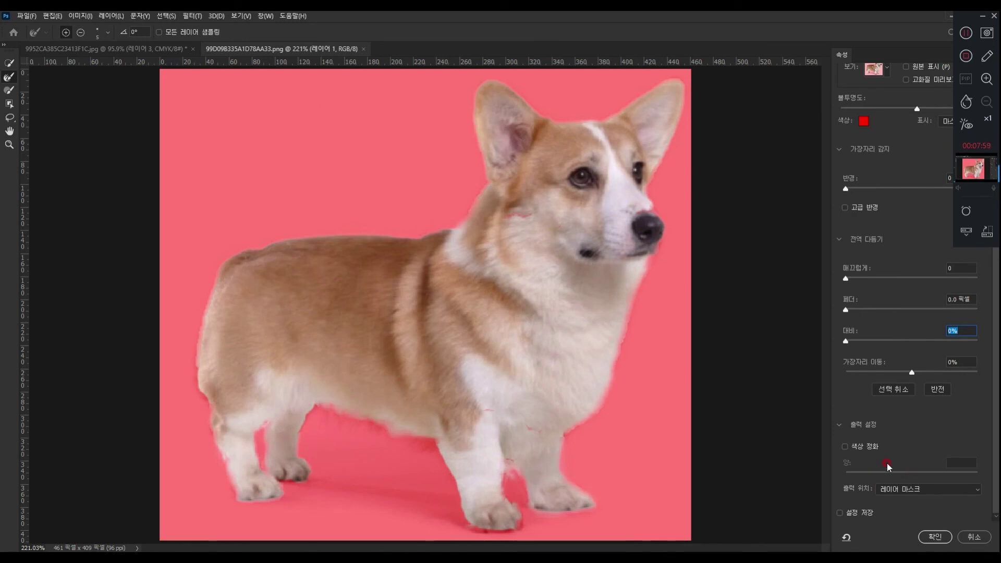
click(845, 446)
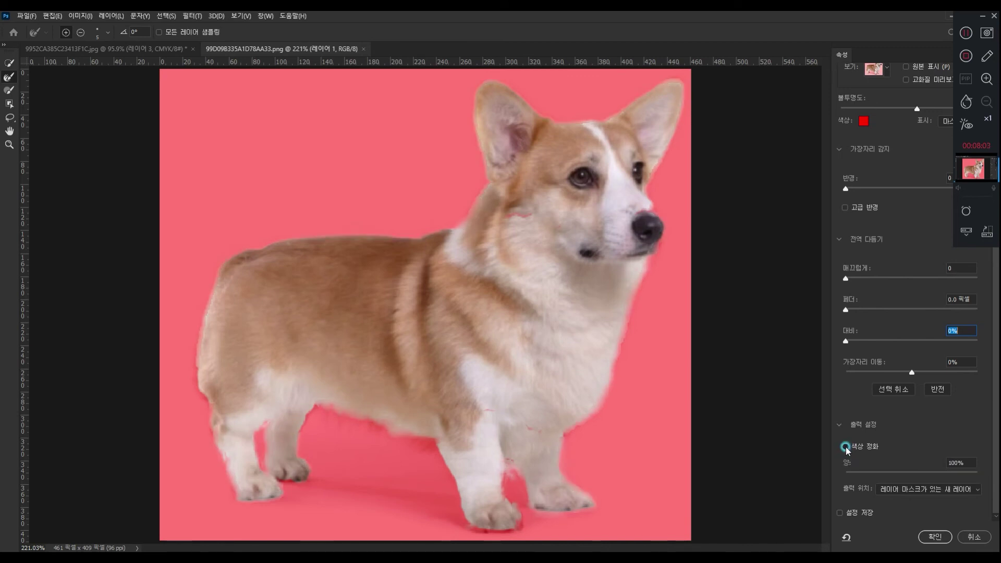
click(846, 446)
click(844, 446)
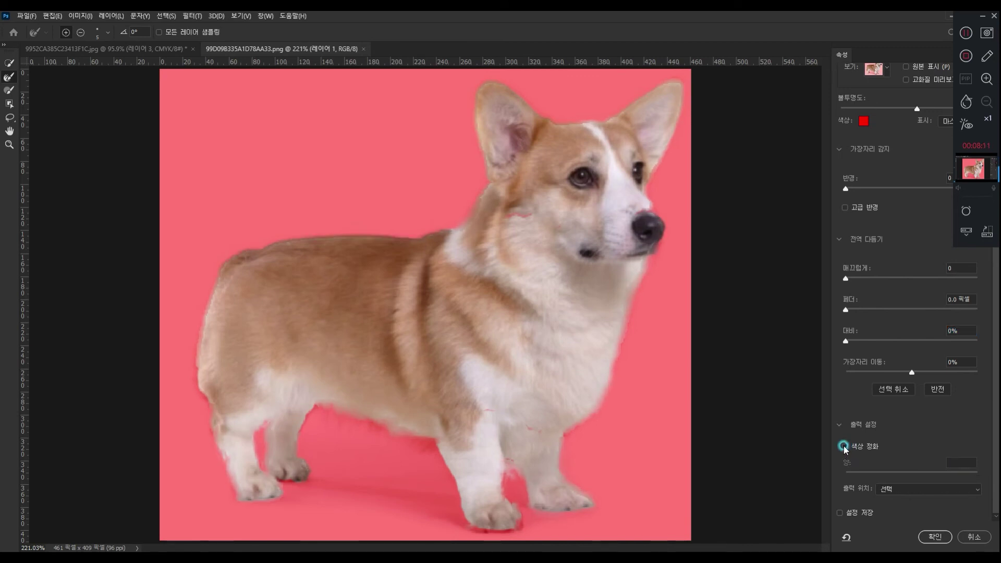
Try Decontaminate Colors at amounts of 36%, 100% and 15%, and switch the option off.
click(844, 446)
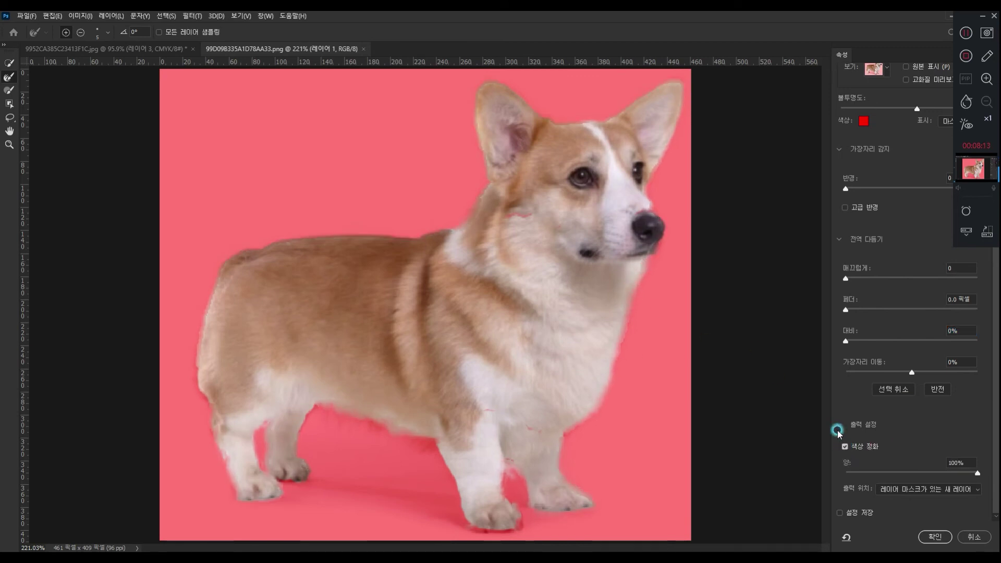
drag(976, 475, 893, 476)
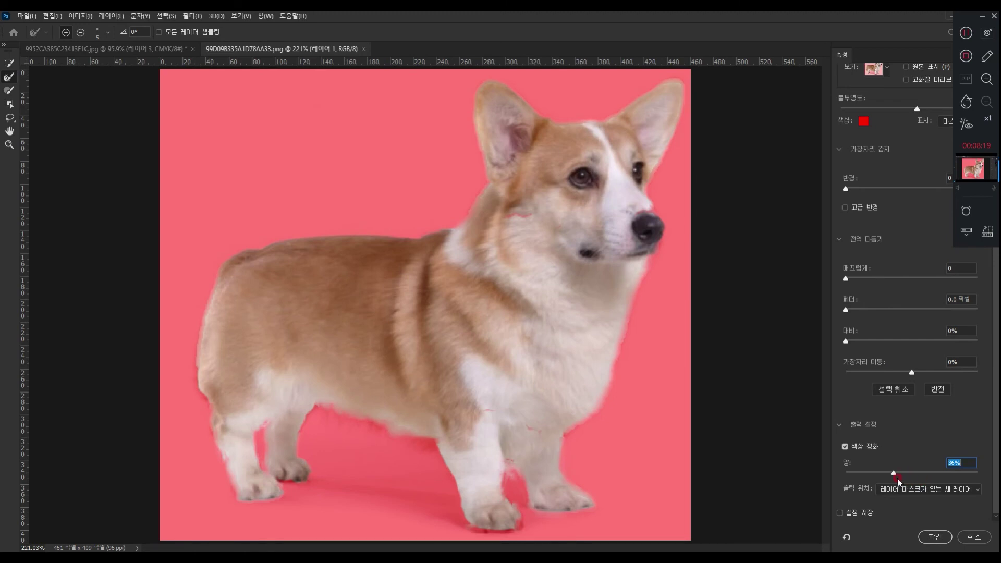
drag(895, 476, 985, 476)
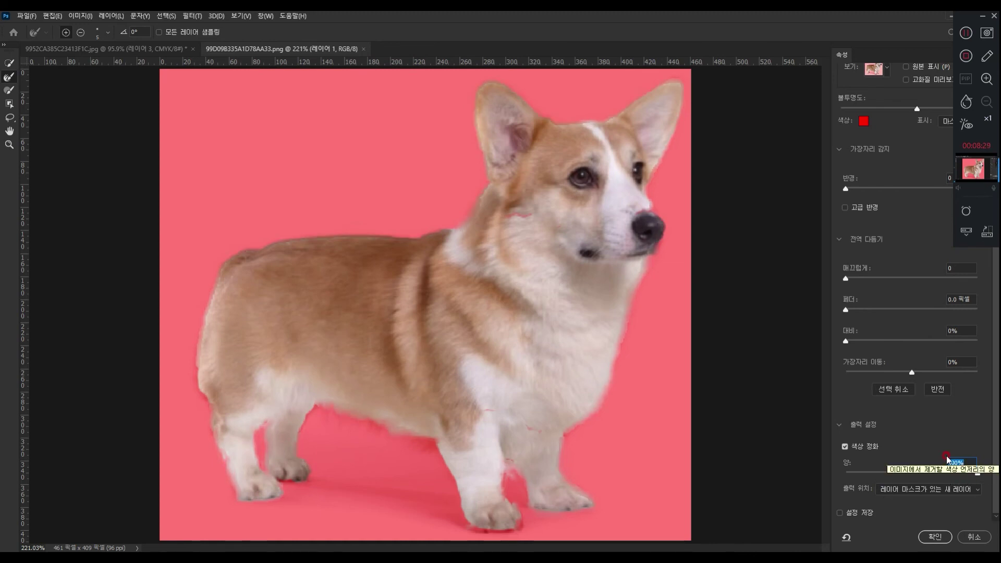
drag(978, 474, 863, 480)
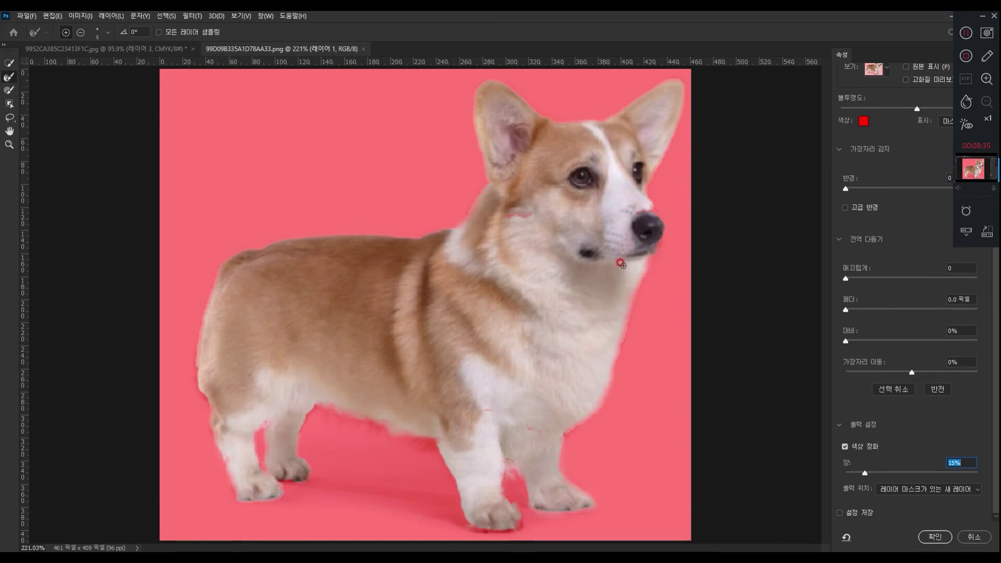
drag(865, 472, 996, 475)
click(854, 446)
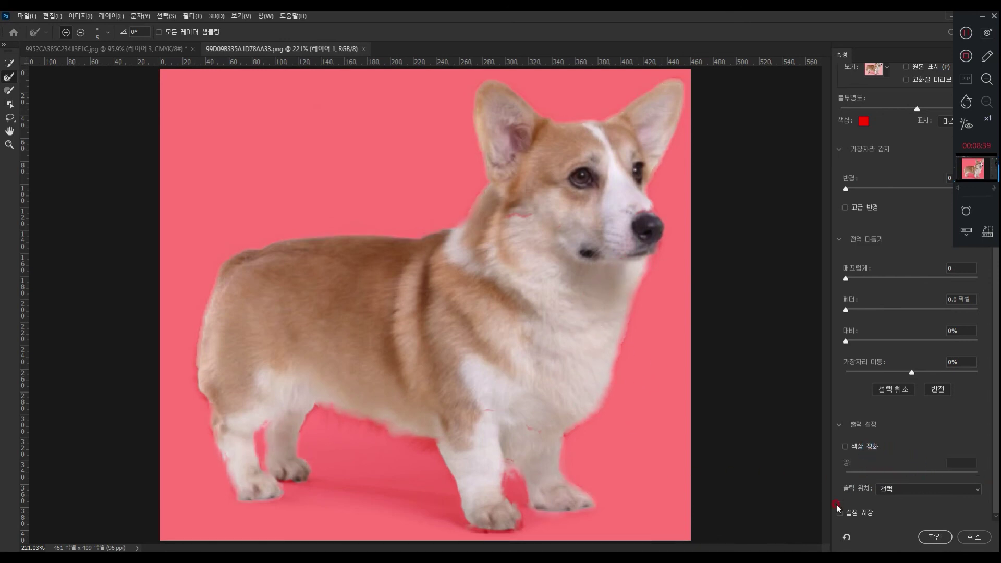
Apply the refined selection and copy the corgi to its own layer, with the original layer hidden.
scroll(899, 441, up, 2)
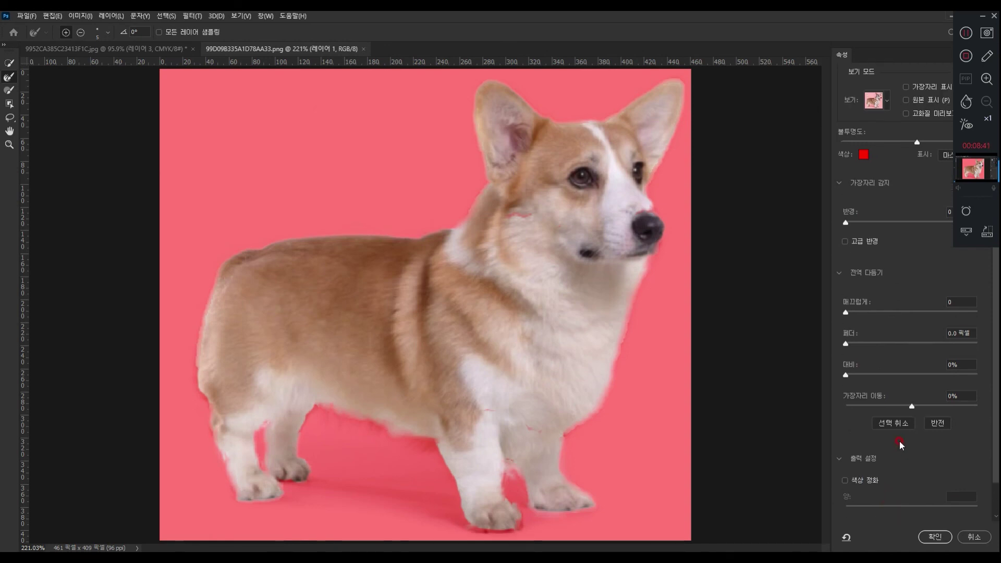
click(935, 537)
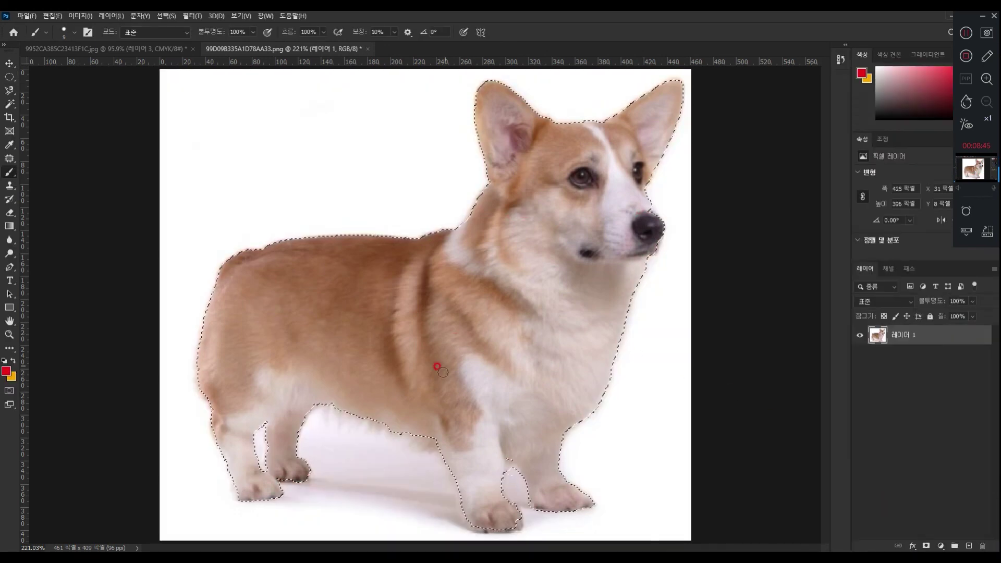
key(ctrl+j)
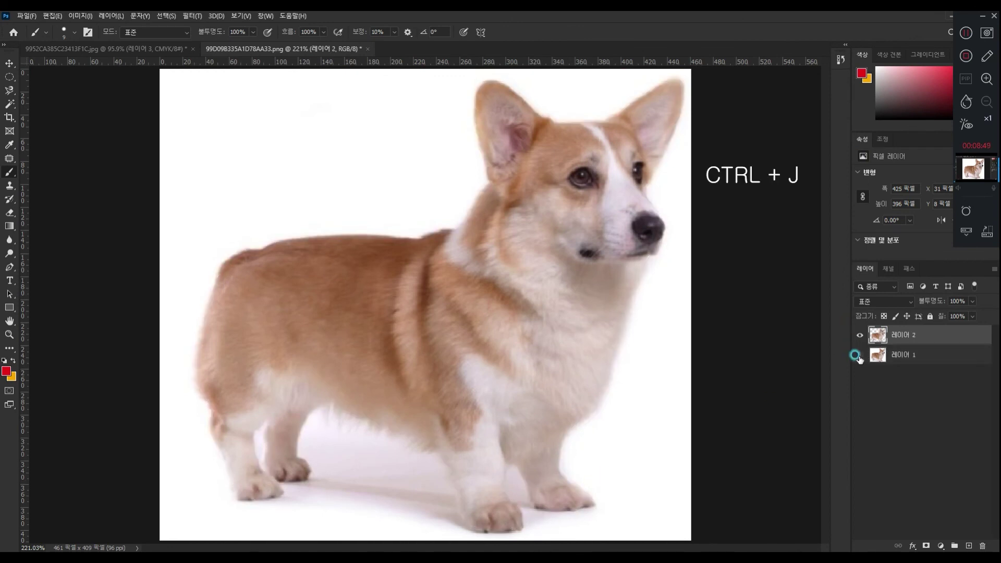
click(860, 354)
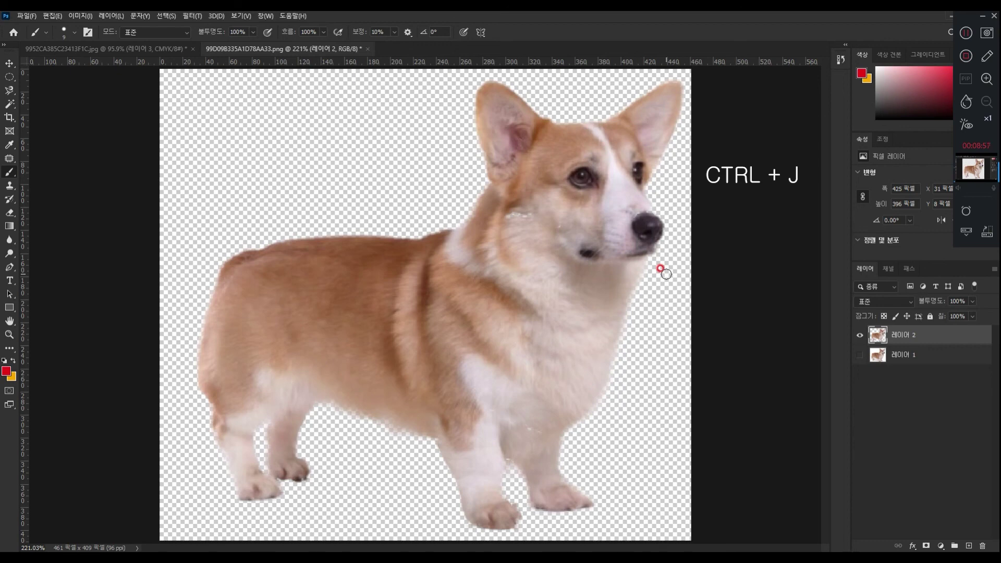
Show the original corgi layer, hide the cut-out copy and make the original the active layer.
click(860, 355)
click(859, 335)
click(893, 348)
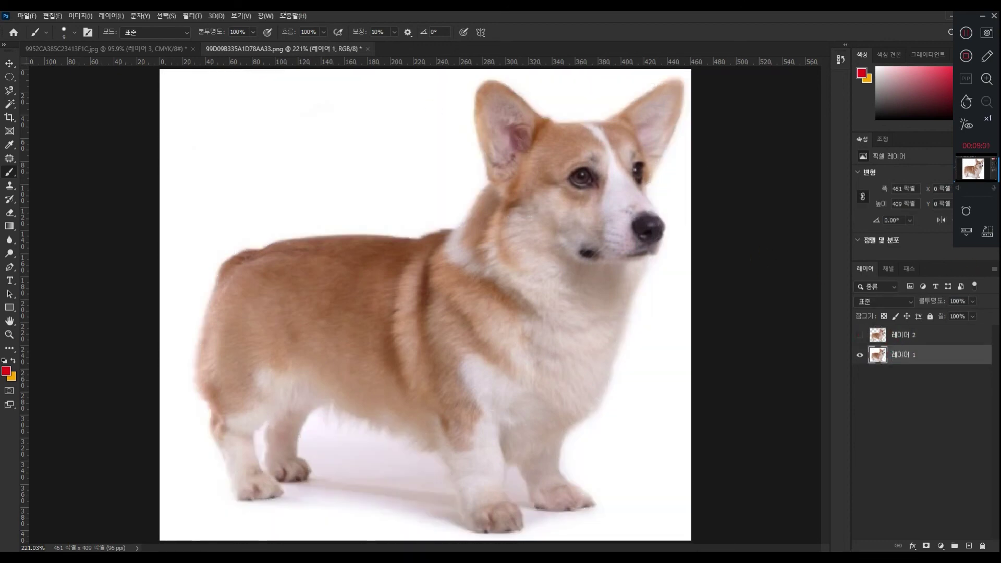
Open Select and Mask on the original layer and select the whole corgi with Select Subject.
click(167, 15)
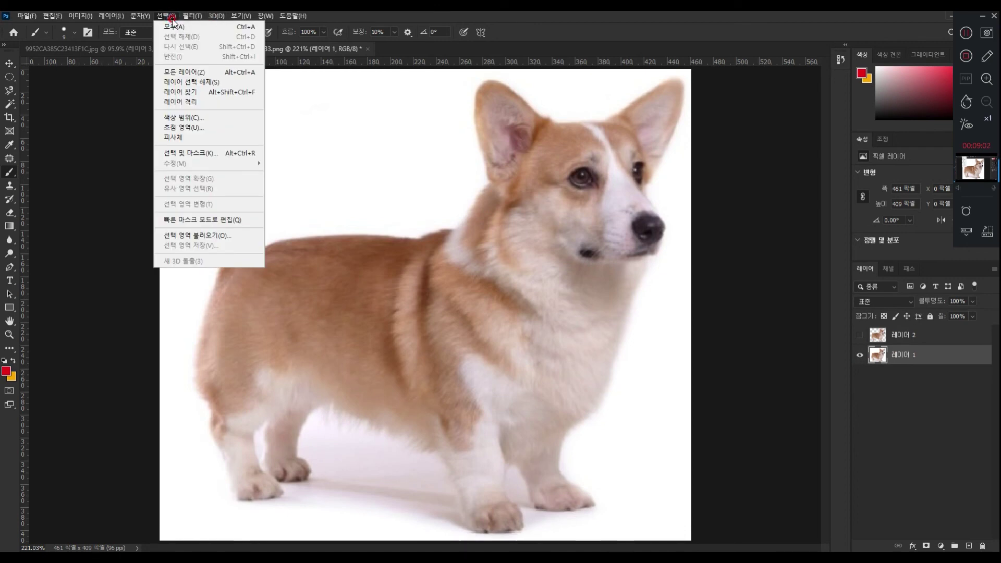
click(187, 153)
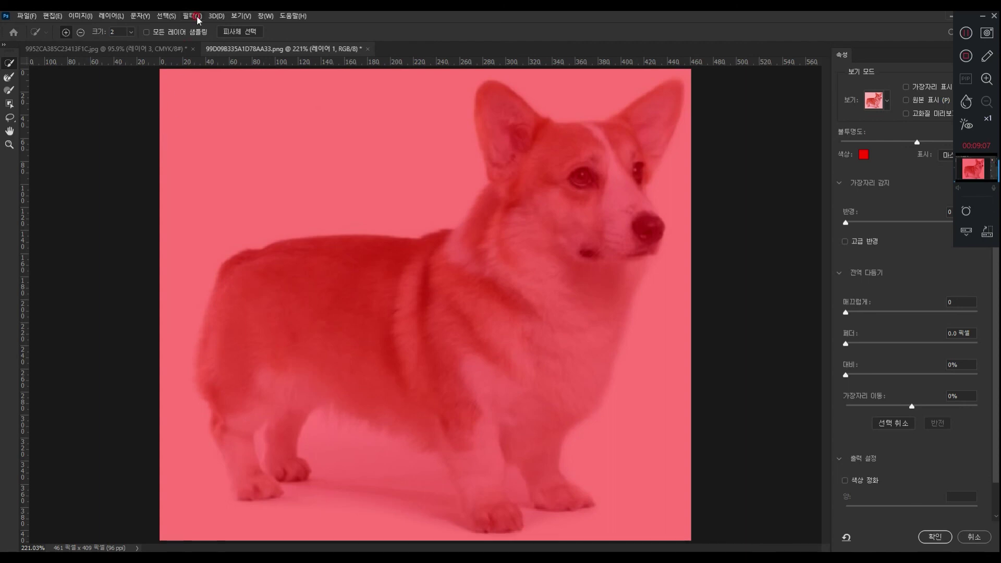
click(230, 33)
click(513, 217)
click(519, 360)
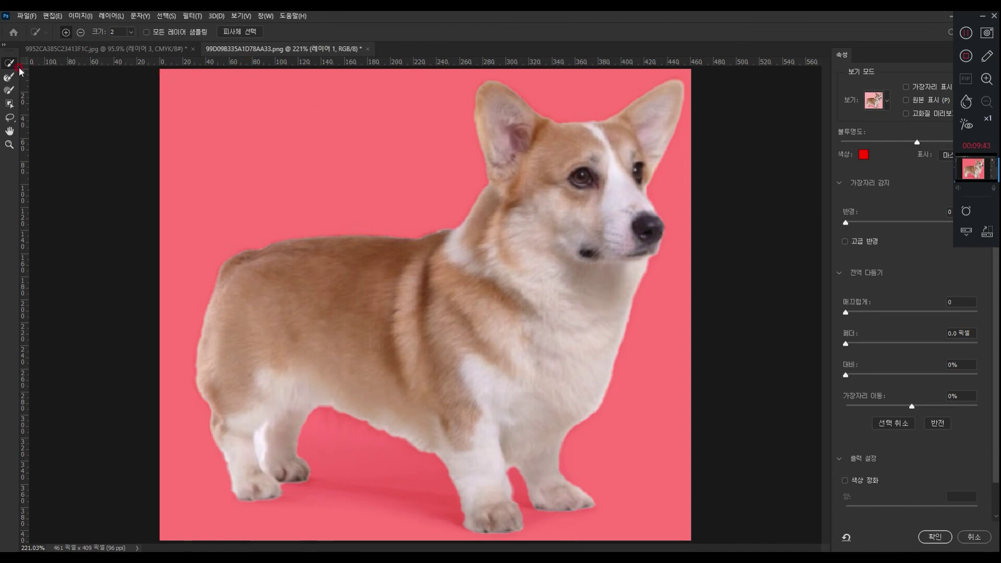
Handwrite "Thank You" into the selection on the background above the corgi's back with the Brush tool.
click(9, 89)
mouse_move(177, 107)
mouse_down()
mouse_move(206, 107)
mouse_move(187, 110)
mouse_move(194, 135)
mouse_up()
mouse_move(225, 96)
mouse_down()
mouse_move(224, 132)
mouse_move(243, 125)
mouse_move(243, 138)
mouse_move(263, 120)
mouse_move(262, 138)
mouse_move(282, 125)
mouse_move(293, 139)
mouse_move(316, 137)
mouse_move(328, 111)
mouse_move(334, 140)
mouse_move(372, 146)
mouse_up()
mouse_move(308, 174)
mouse_down()
mouse_move(343, 187)
mouse_move(330, 209)
mouse_up()
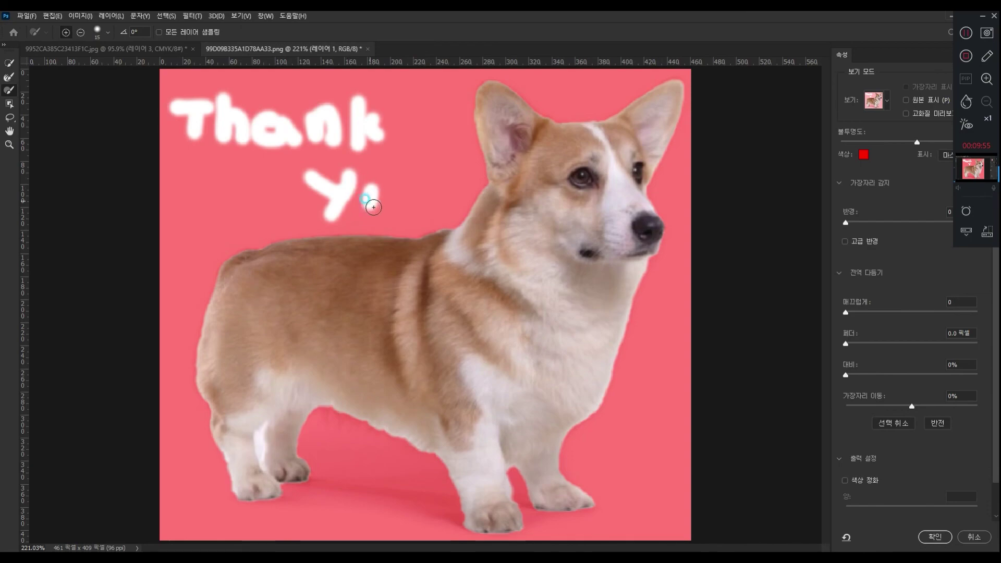